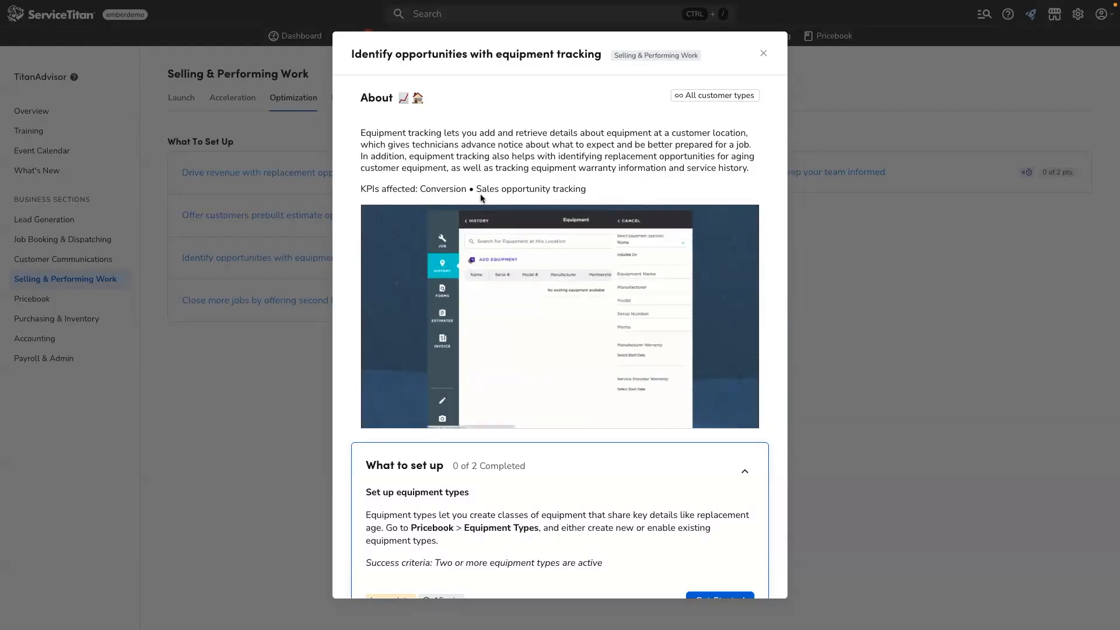
# Step: Examine the setup tasks and usage criteria of the equipment tracking feature, including equipment types, install divisions and equipment records
pyautogui.scroll(-4, 774, 172)
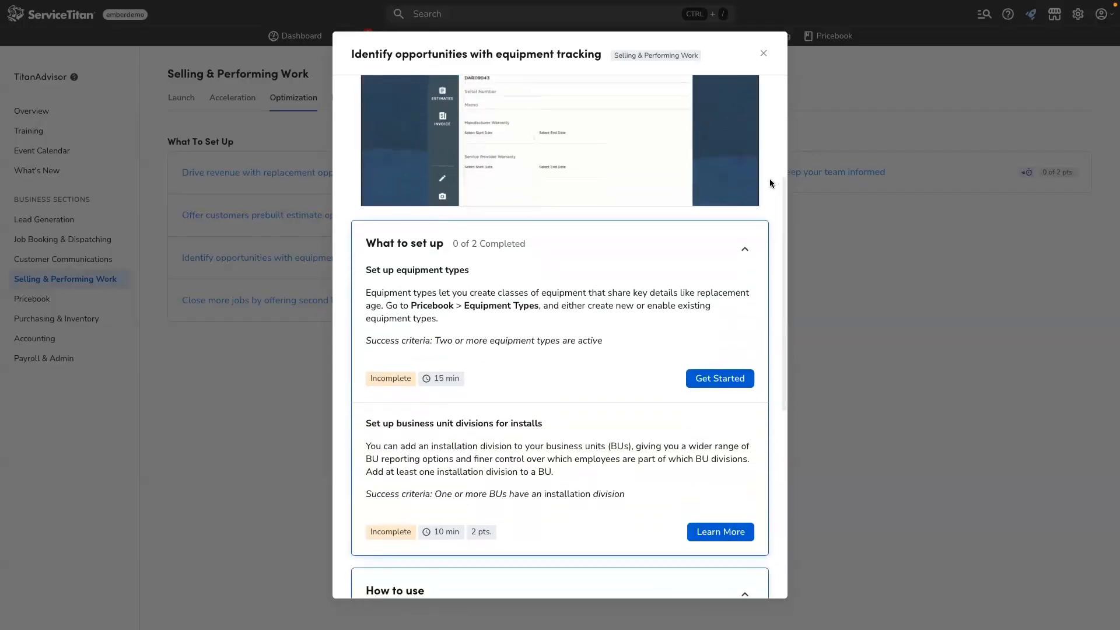
pyautogui.scroll(-1, 769, 179)
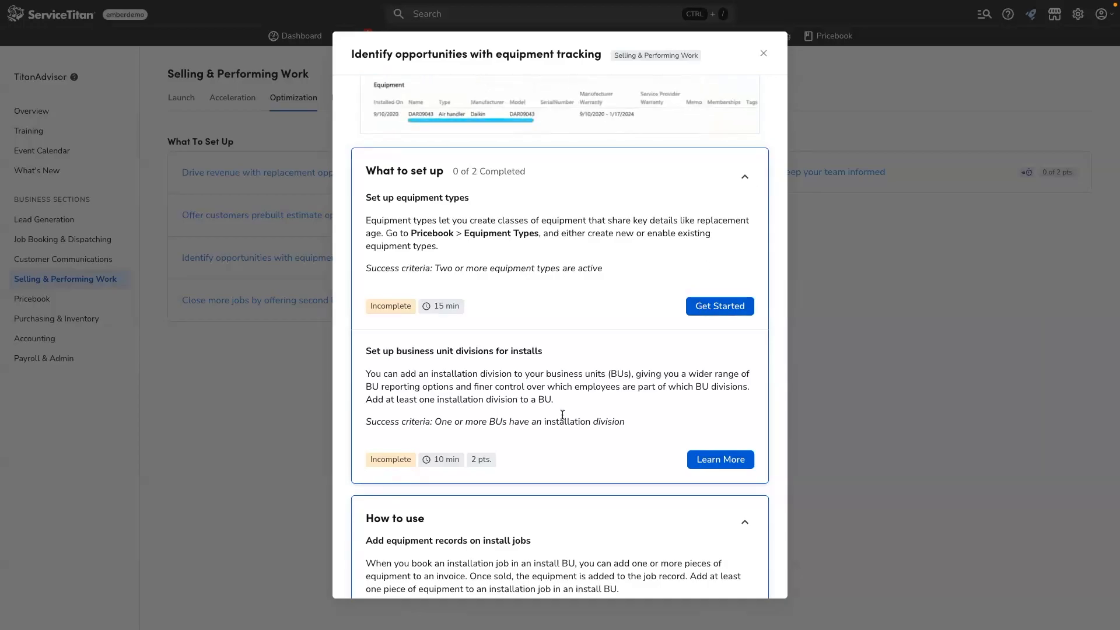
pyautogui.scroll(-1, 562, 415)
pyautogui.scroll(-1, 562, 418)
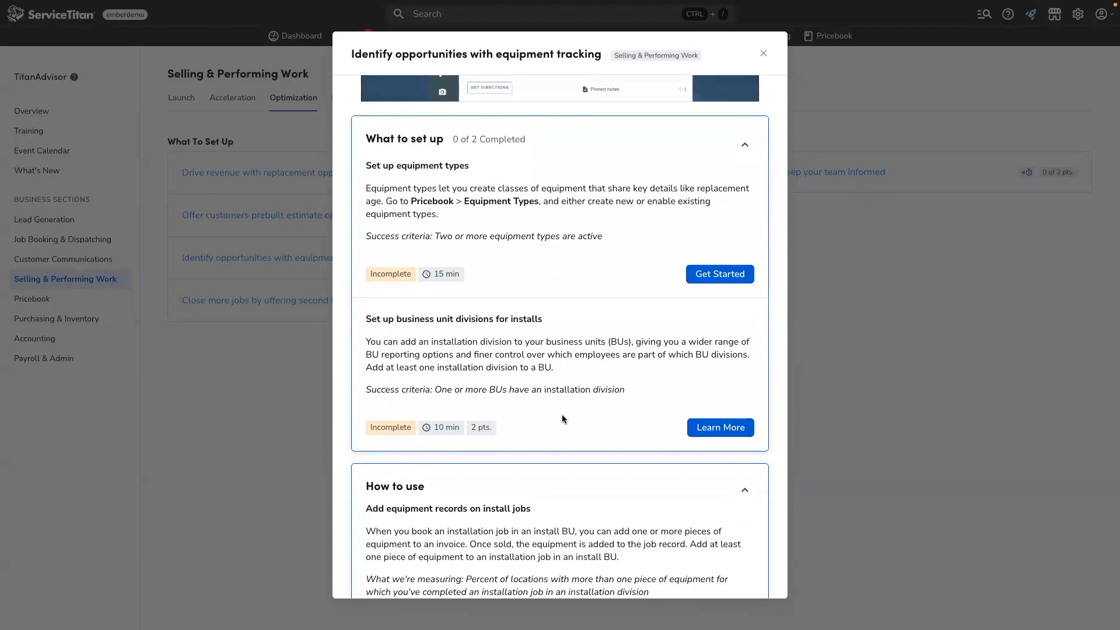
pyautogui.scroll(-1, 563, 418)
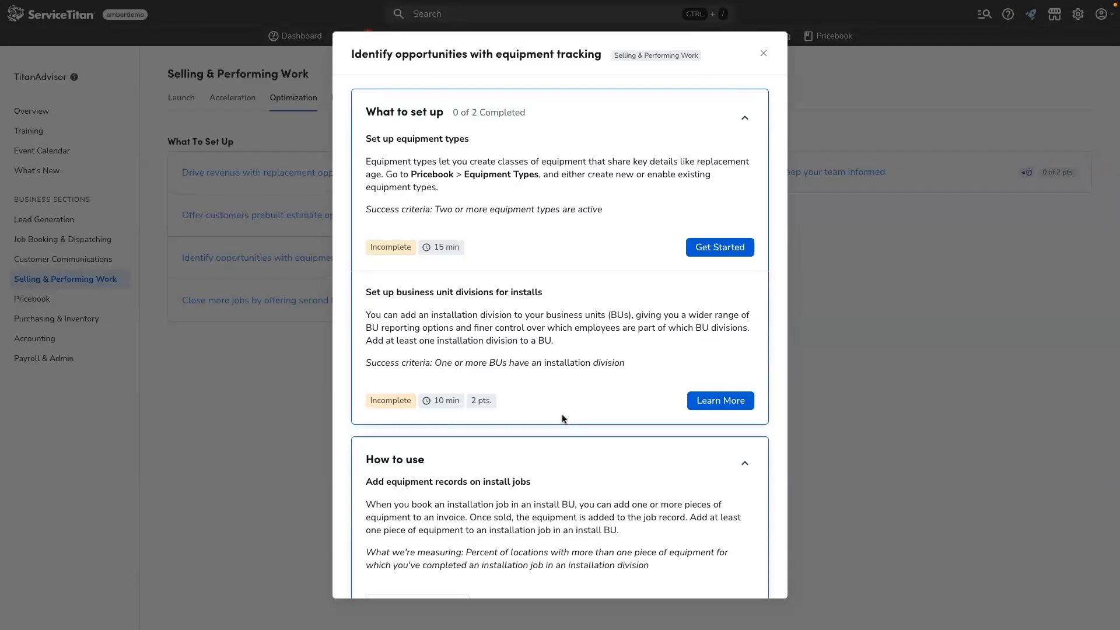
pyautogui.scroll(-7, 561, 414)
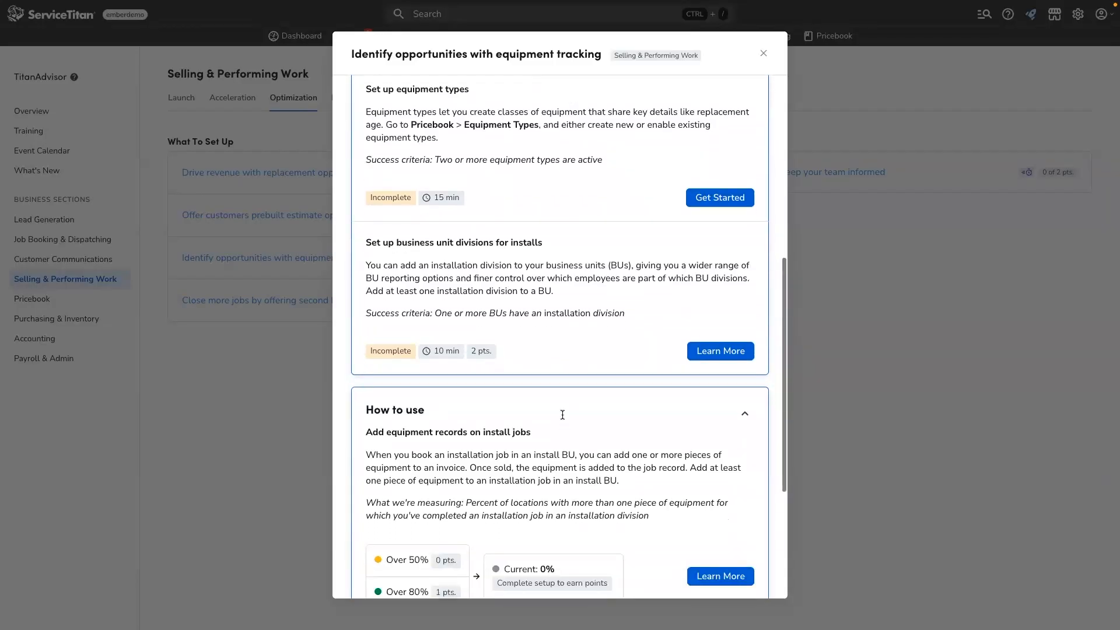
pyautogui.scroll(-3, 562, 419)
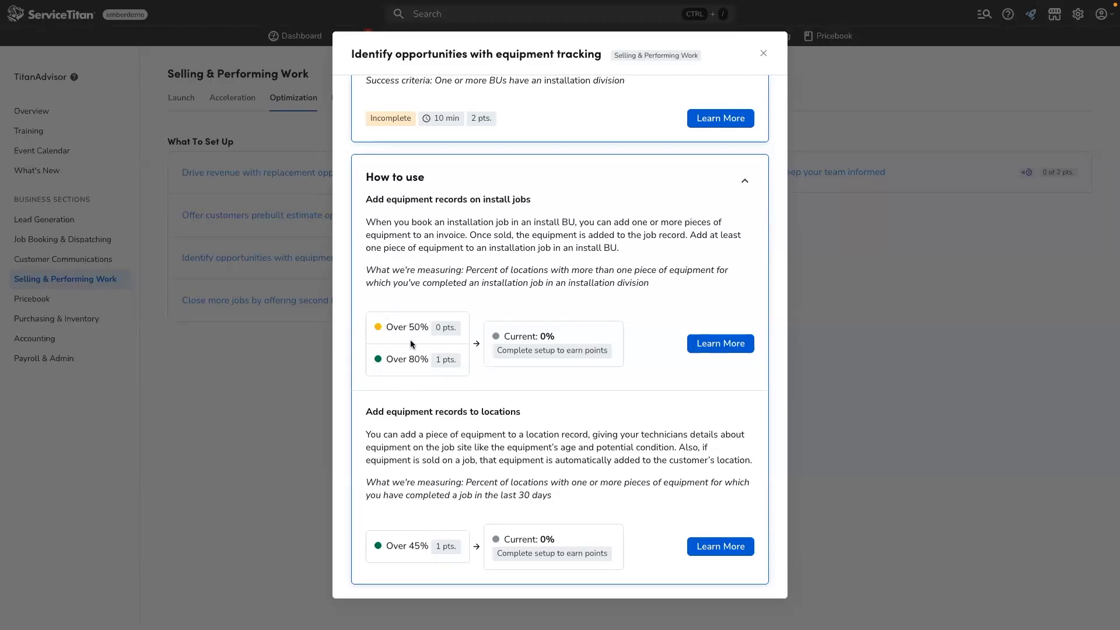
pyautogui.scroll(-1, 617, 390)
pyautogui.scroll(1, 611, 390)
pyautogui.scroll(1, 451, 566)
pyautogui.scroll(6, 452, 565)
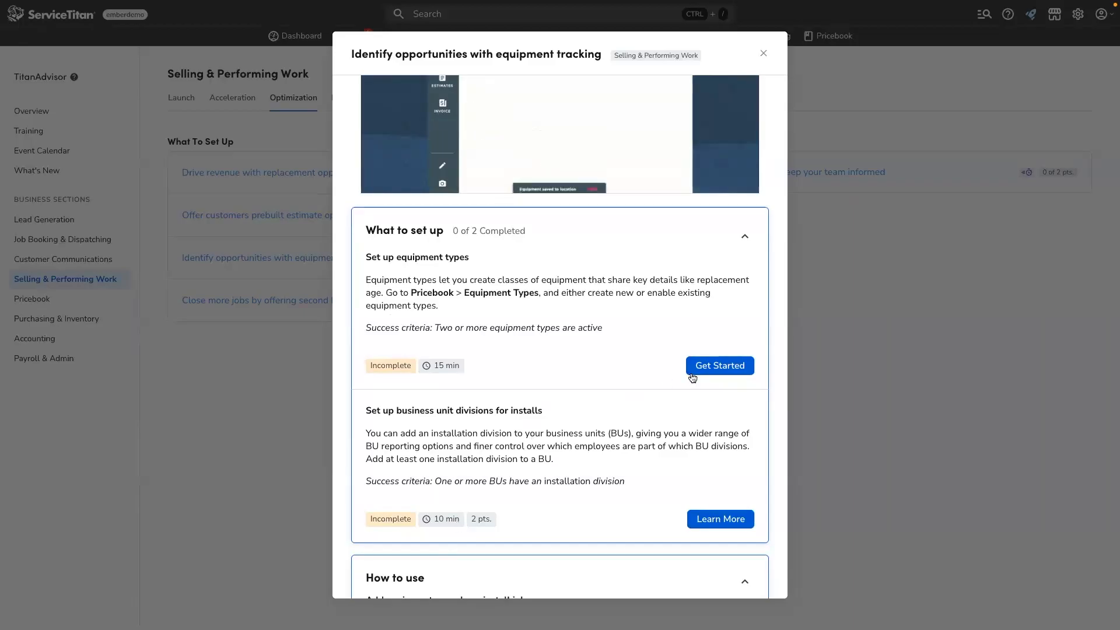
# Step: Go from the "Set up equipment types" task to the Equipment Types list in the Pricebook
pyautogui.click(734, 372)
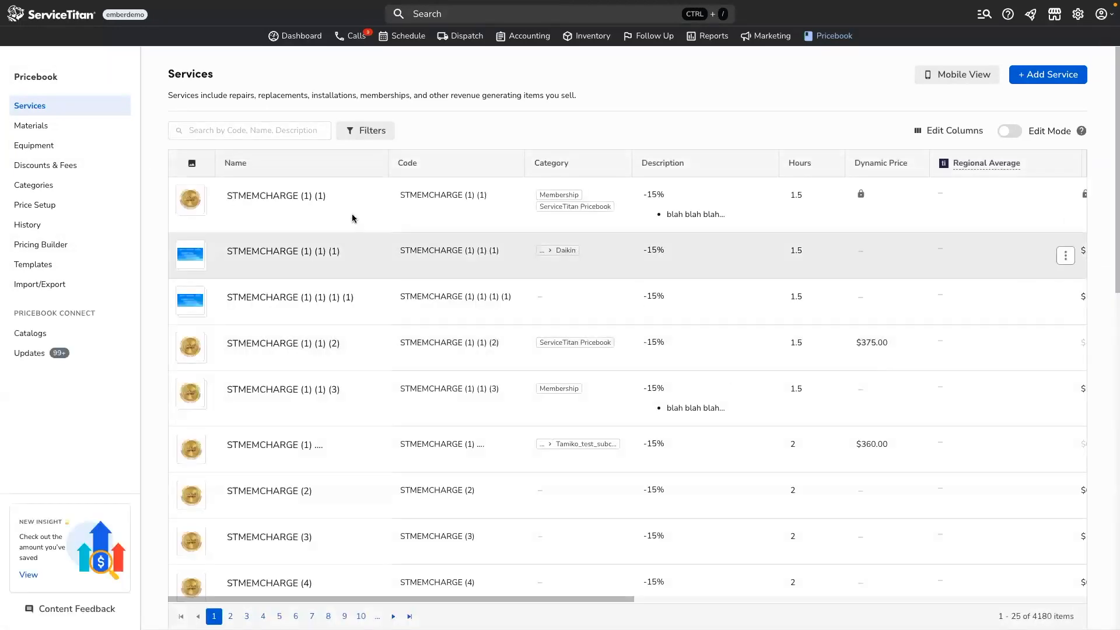
pyautogui.click(48, 148)
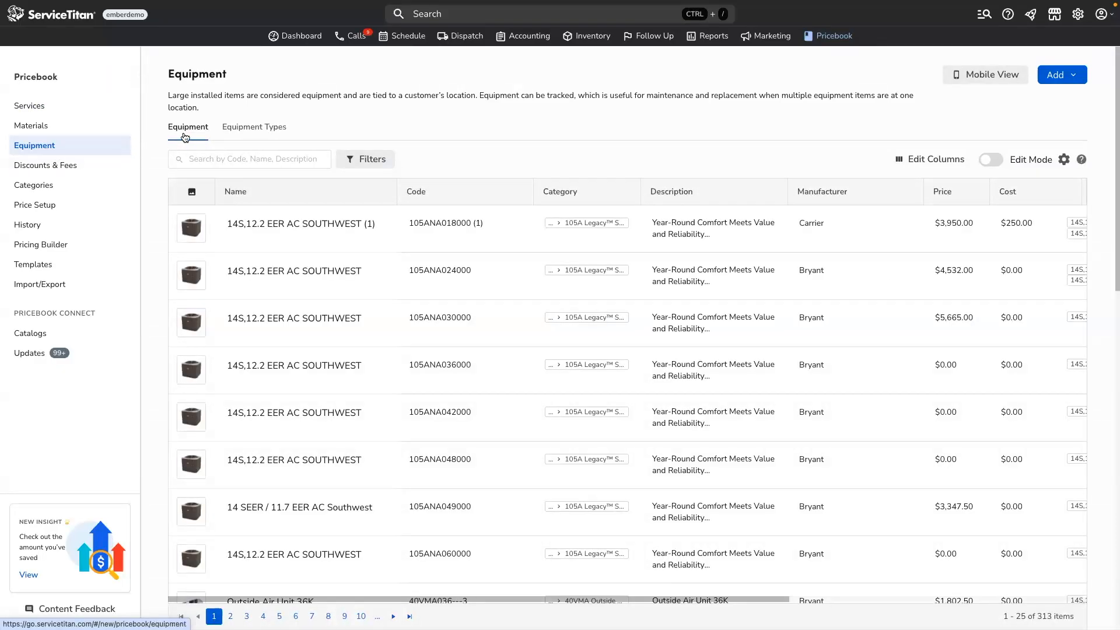
pyautogui.click(261, 132)
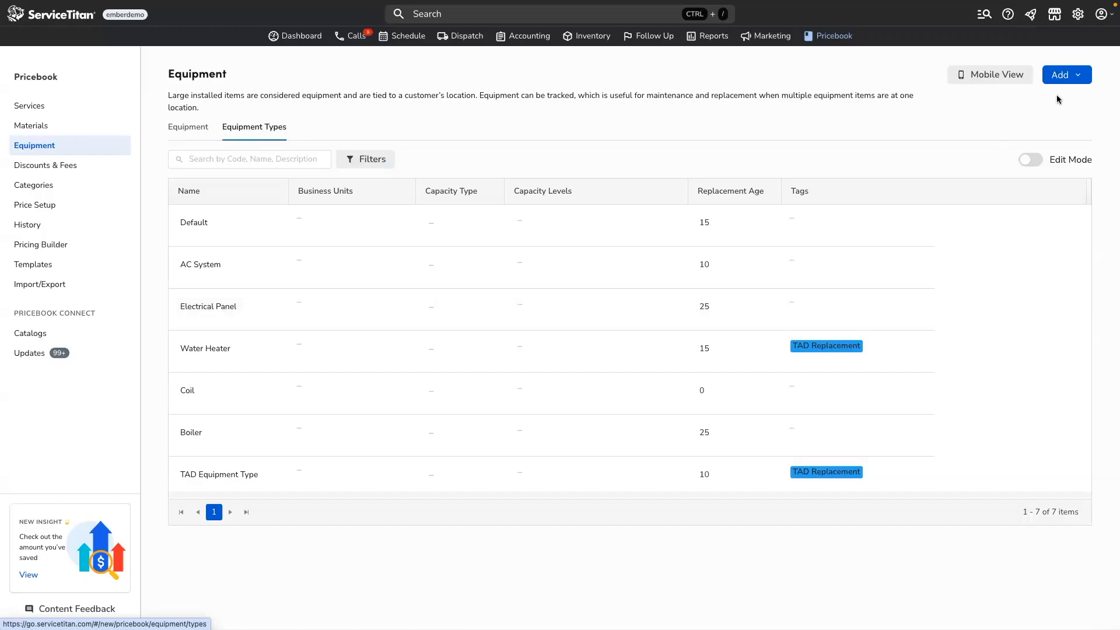
# Step: Start a new equipment type and name it HVAC System
pyautogui.click(1077, 81)
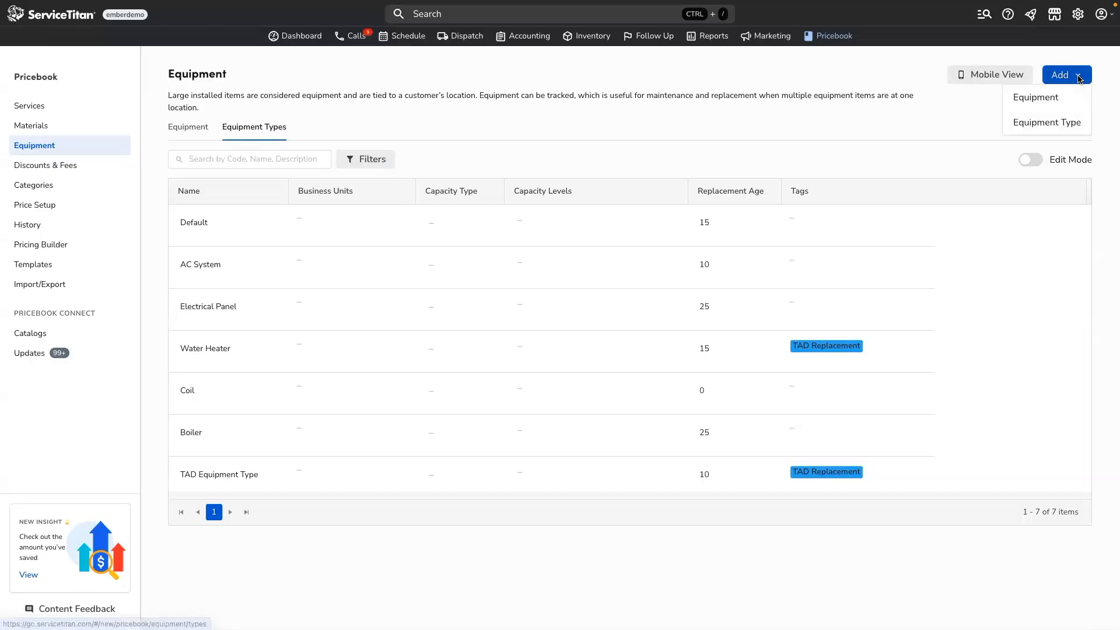
pyautogui.click(1048, 121)
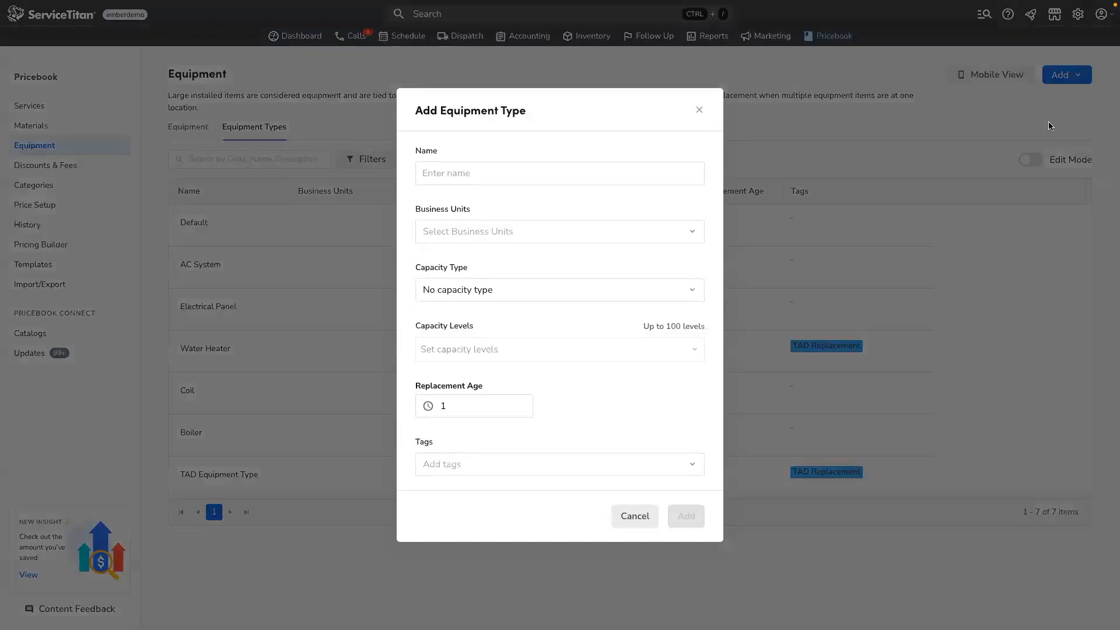
pyautogui.click(539, 178)
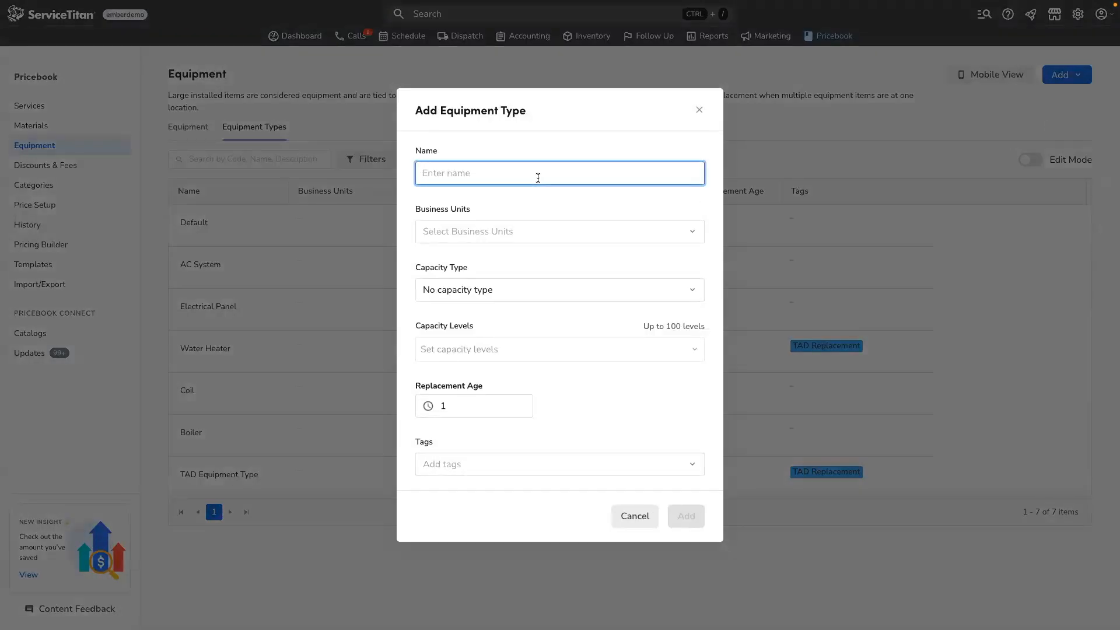
pyautogui.write('HVAC')
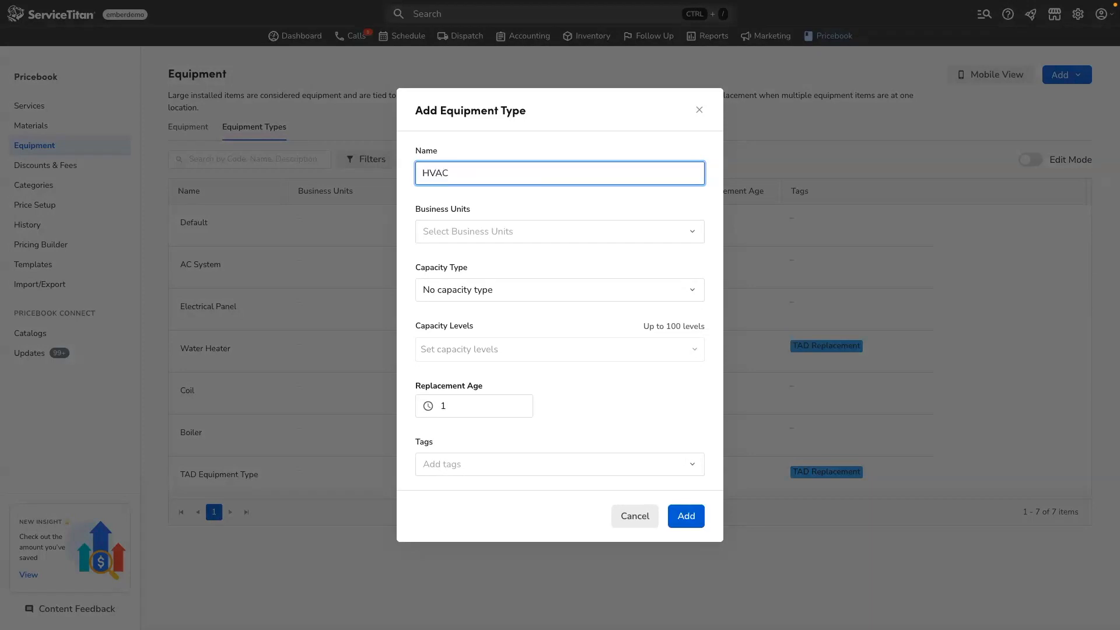
pyautogui.write(' System')
# Step: Set the HVAC System type's replacement age to 15 and add it to the equipment types
pyautogui.click(476, 406)
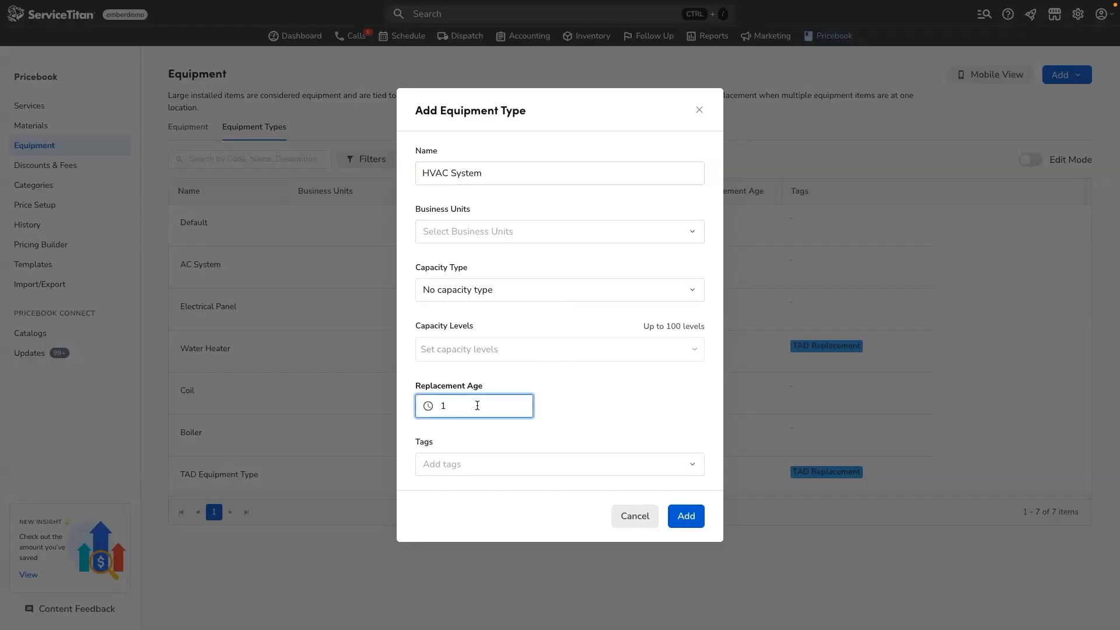
pyautogui.press('BackSpace')
pyautogui.write('15')
pyautogui.click(639, 401)
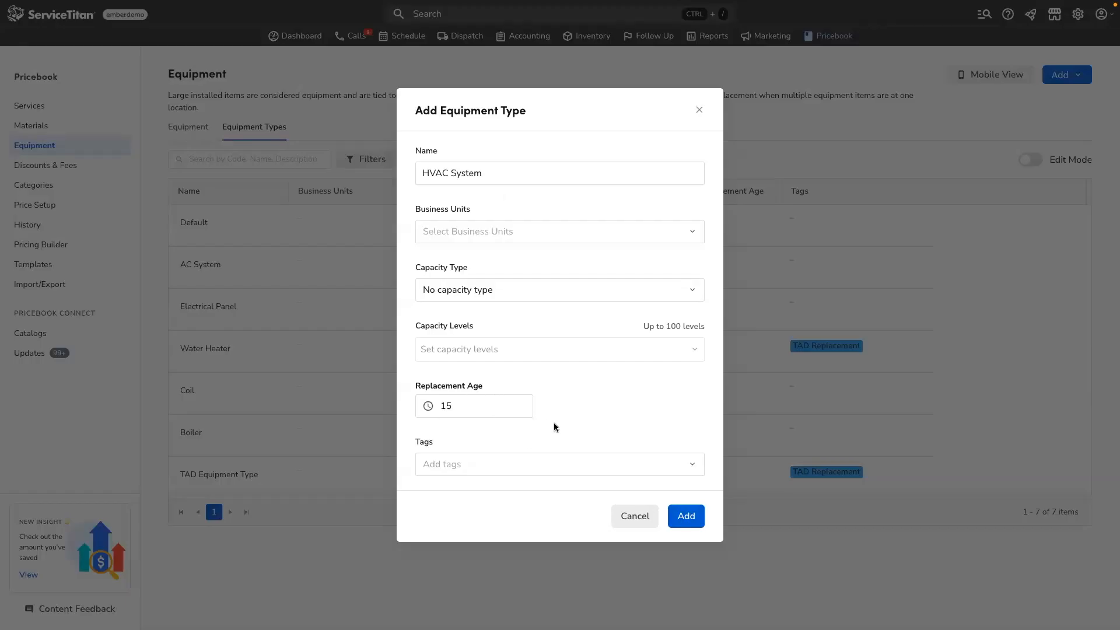
pyautogui.click(686, 517)
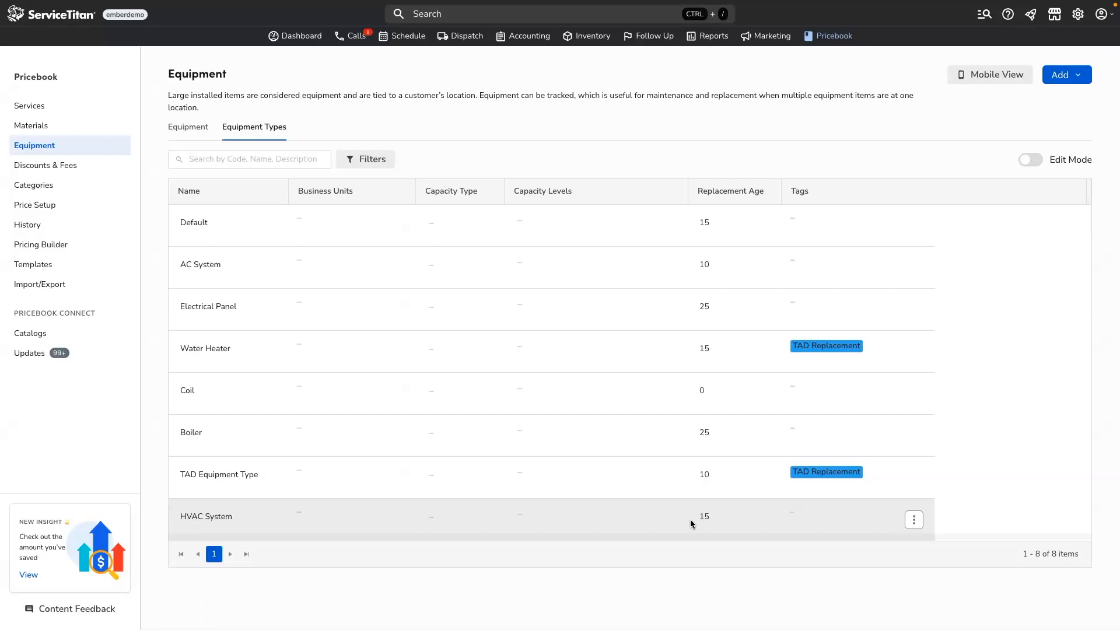
# Step: Search the settings for "busine" and open the Business Units list
pyautogui.click(1080, 17)
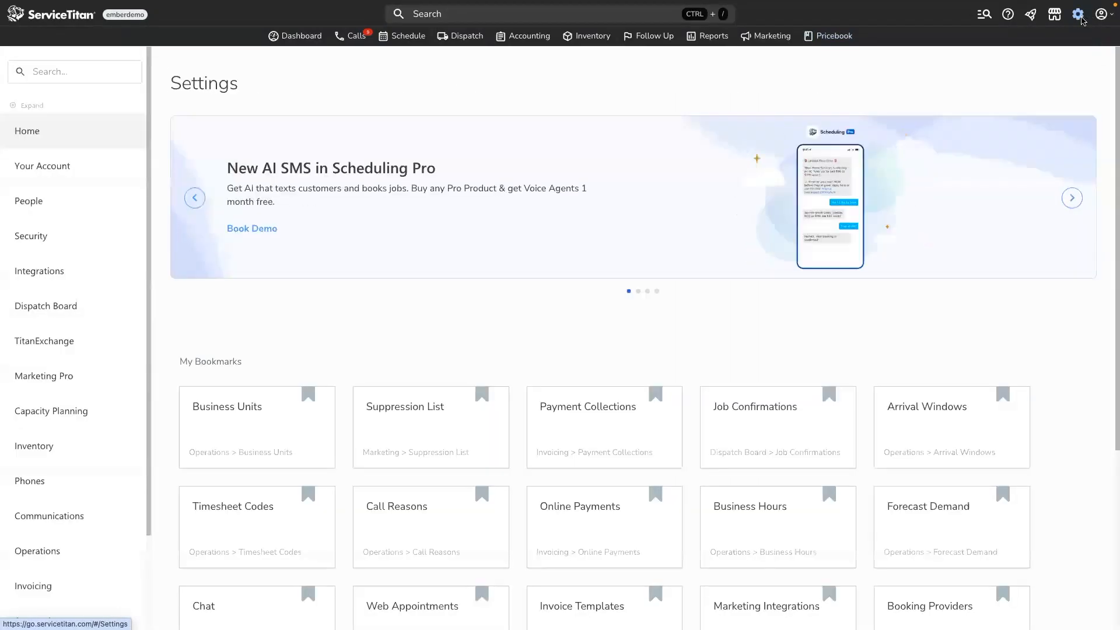
pyautogui.click(68, 69)
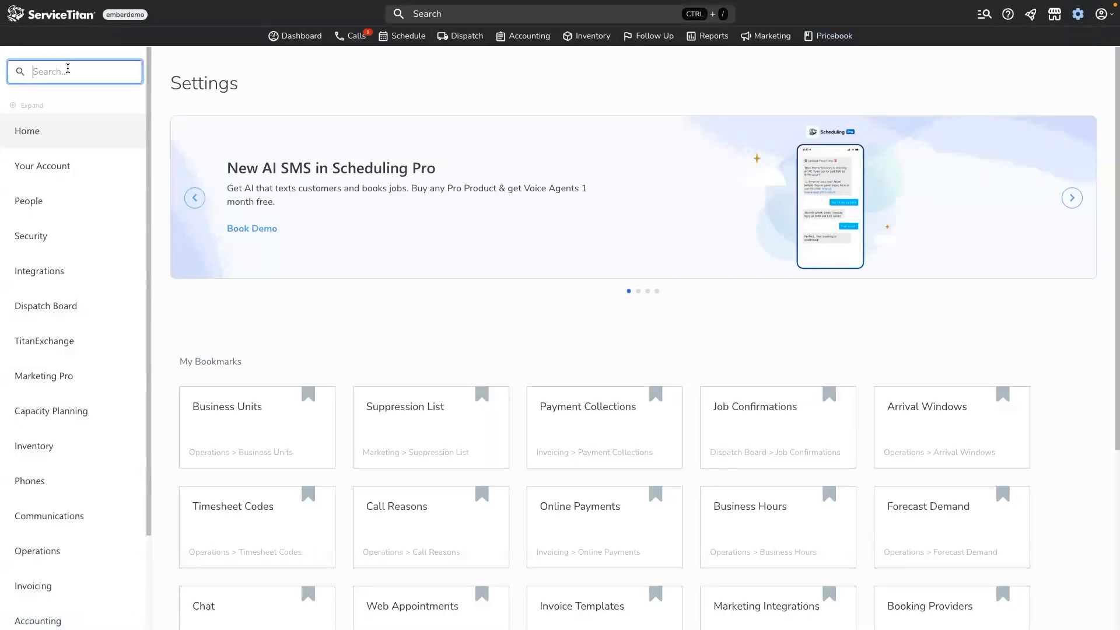
pyautogui.write('bus')
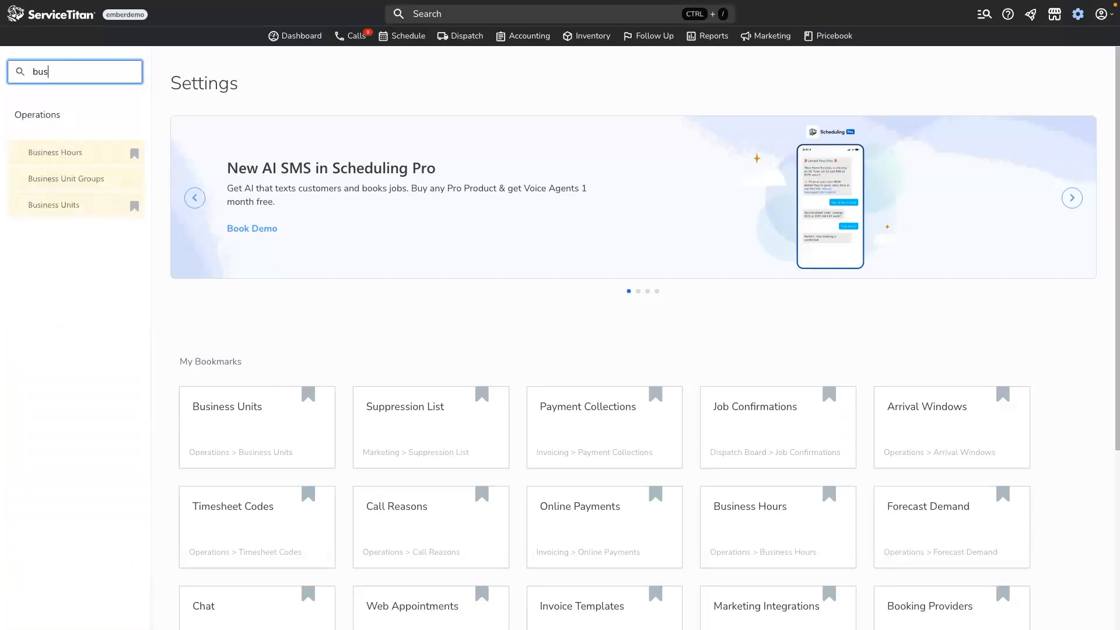
pyautogui.write('ine')
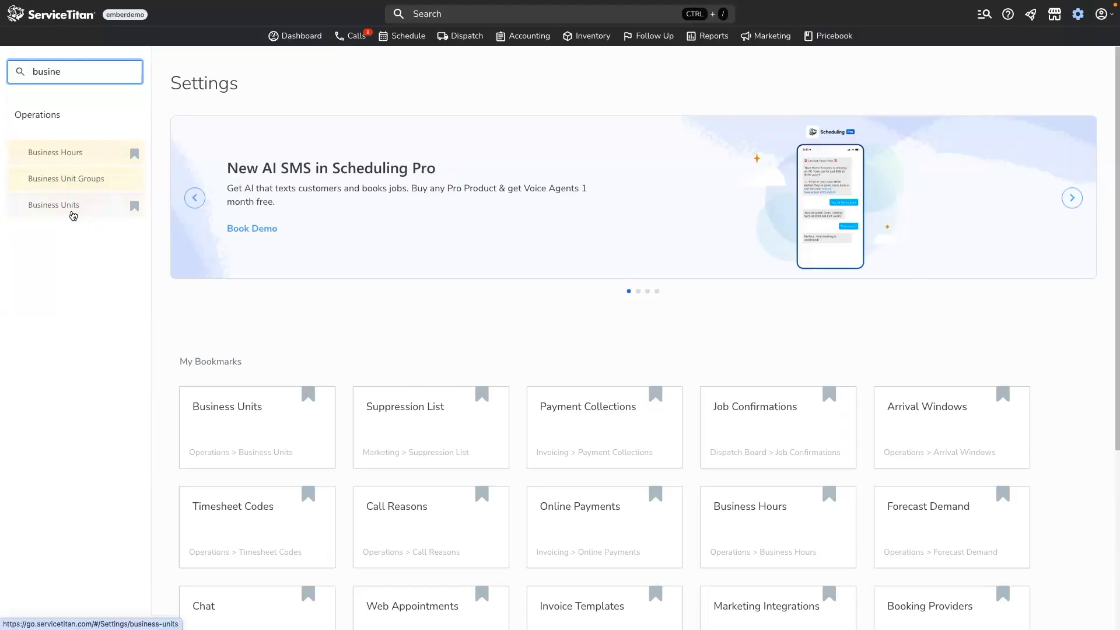
pyautogui.click(73, 215)
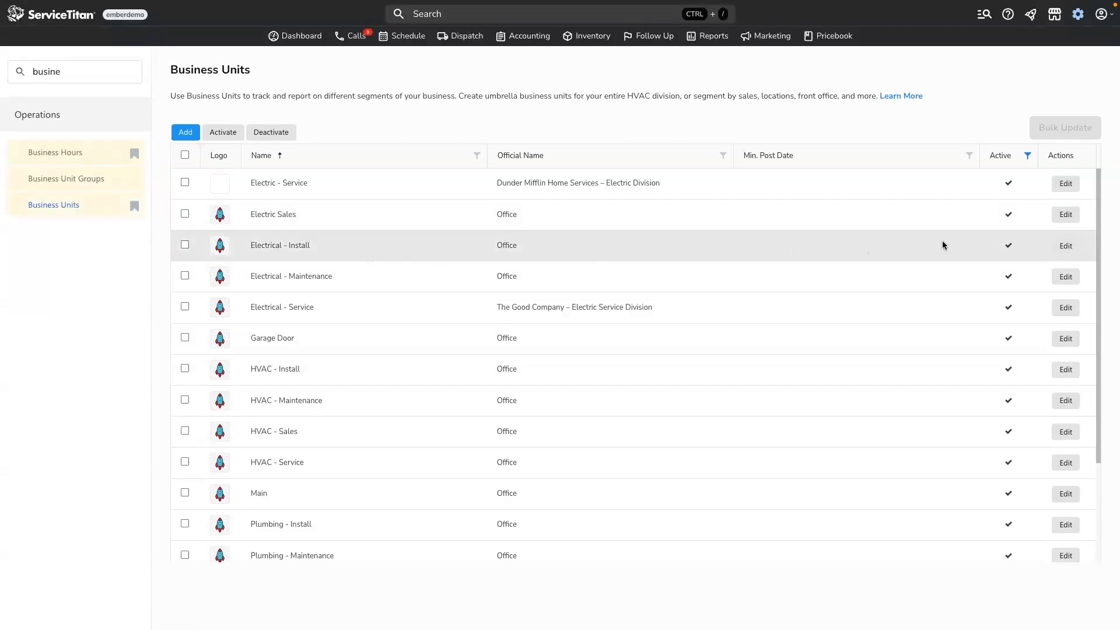
# Step: Edit the Electrical - Install business unit, choose Install as its division and save it
pyautogui.click(1066, 246)
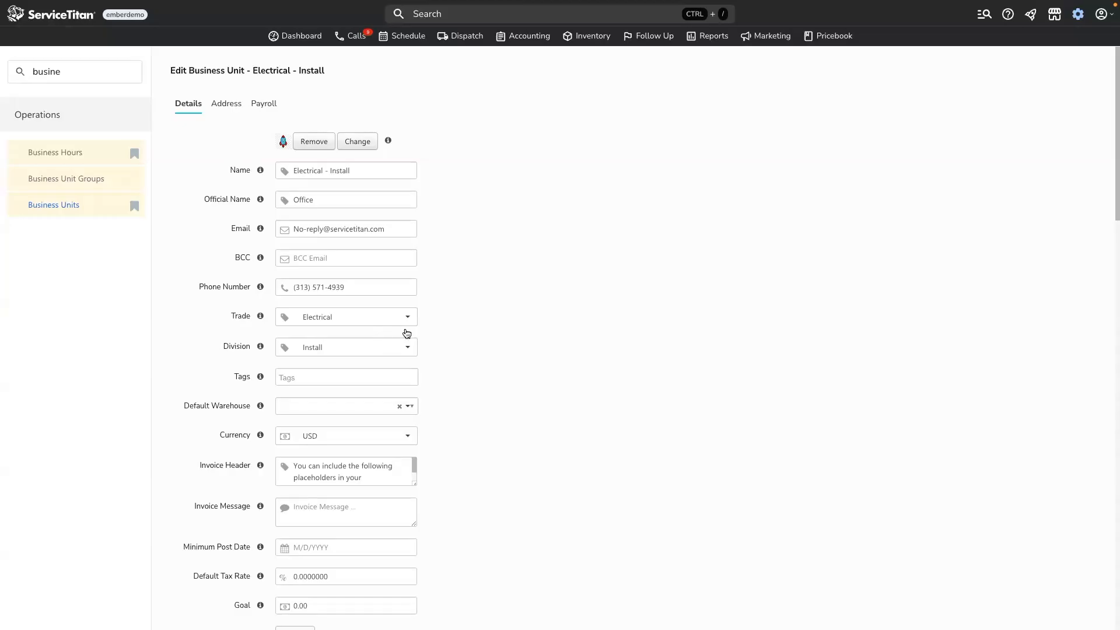
pyautogui.click(409, 349)
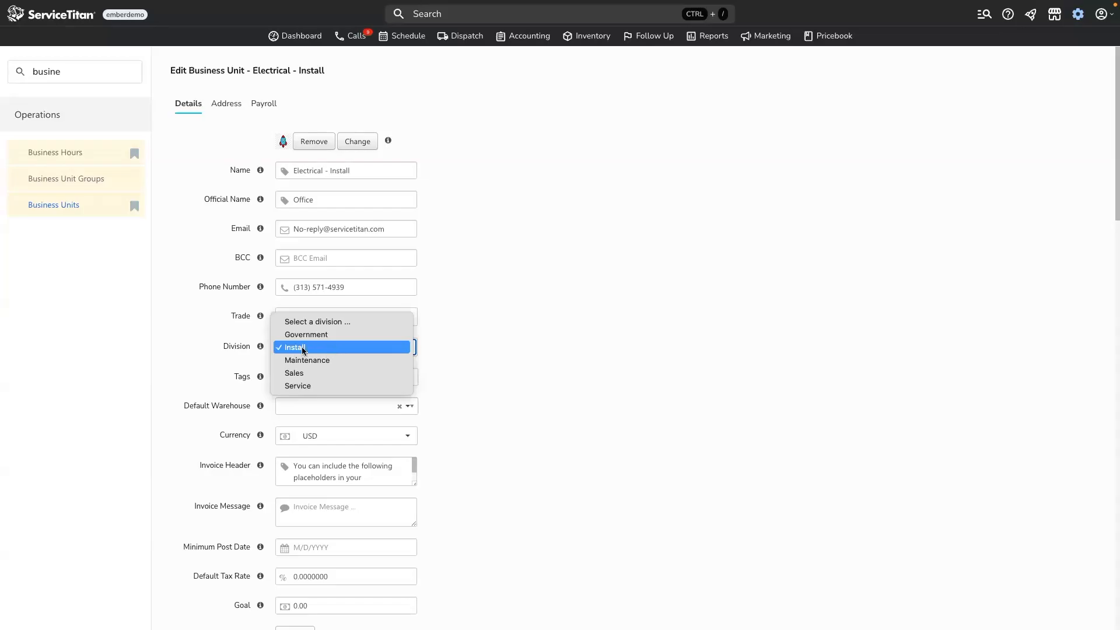
pyautogui.click(318, 351)
pyautogui.click(496, 334)
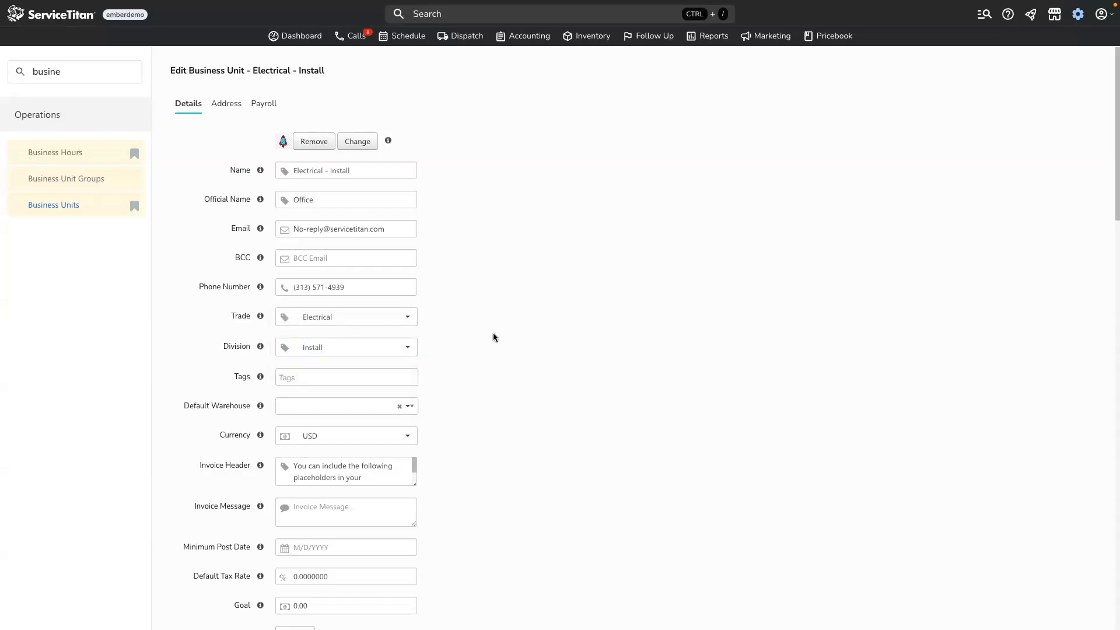
pyautogui.scroll(-20, 494, 337)
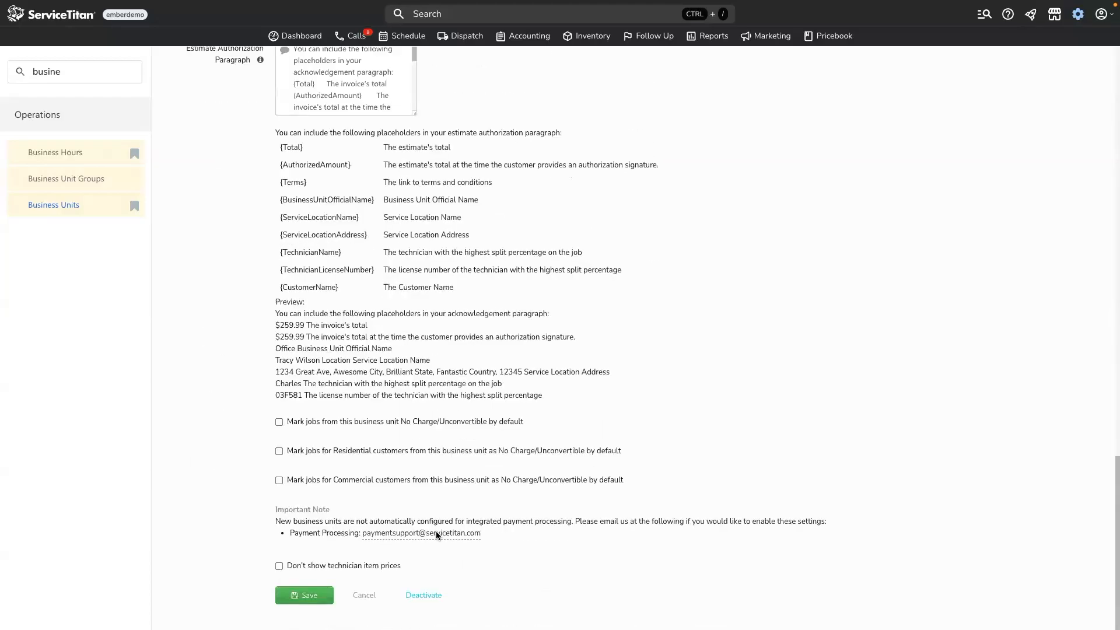
pyautogui.click(304, 595)
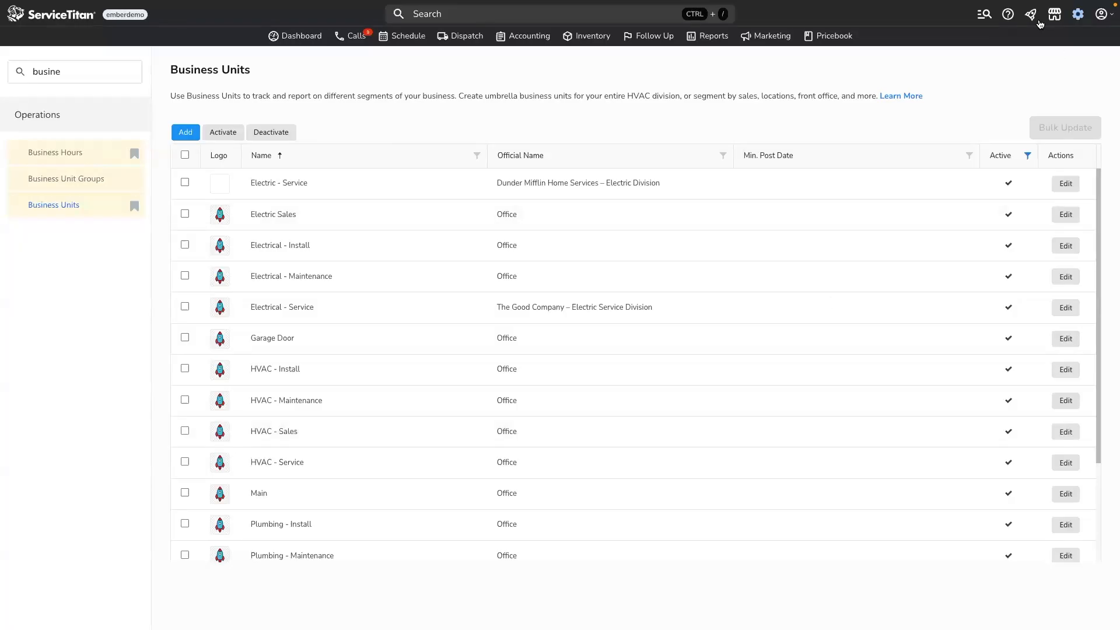
# Step: Reopen the equipment tracking feature from TitanAdvisor's Selling & Performing Work Optimization features and review its criteria for adding equipment records
pyautogui.click(1035, 19)
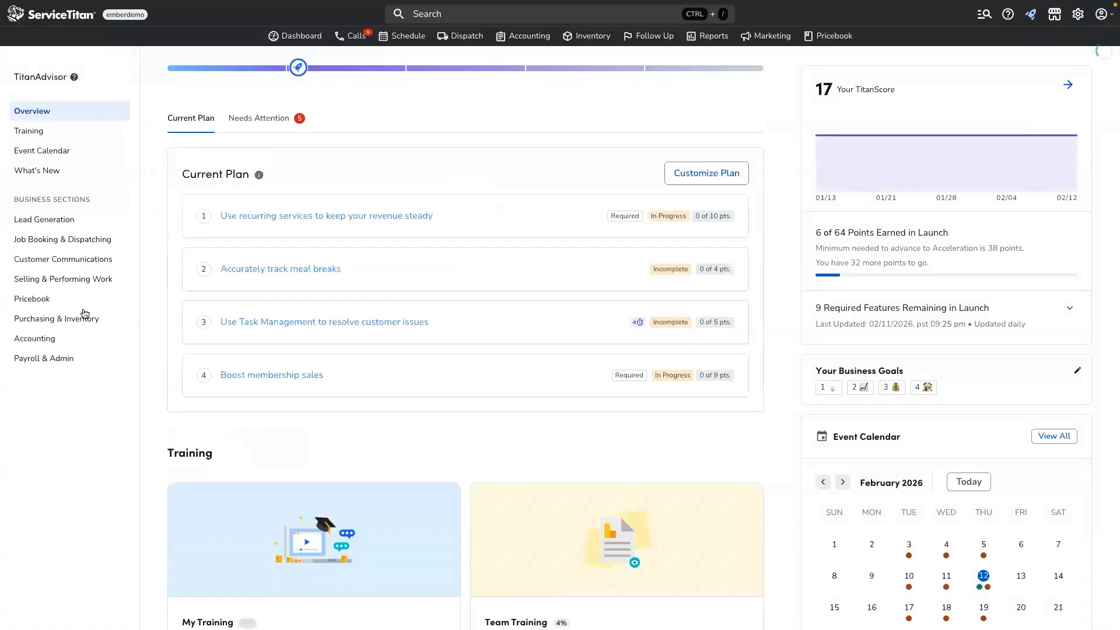
pyautogui.click(64, 279)
pyautogui.click(294, 99)
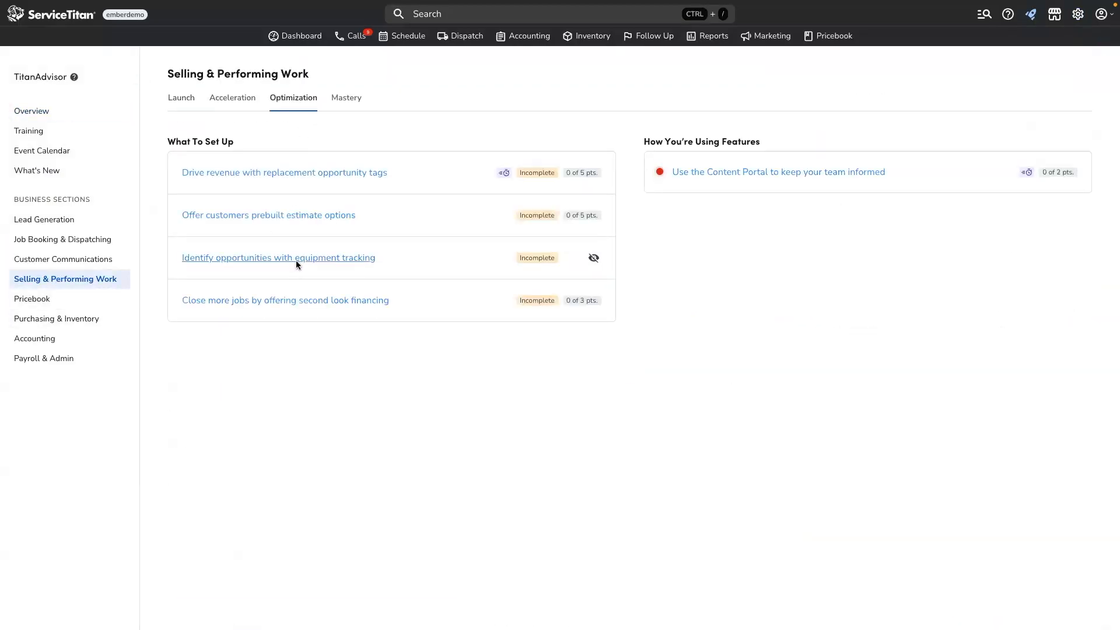
pyautogui.click(292, 263)
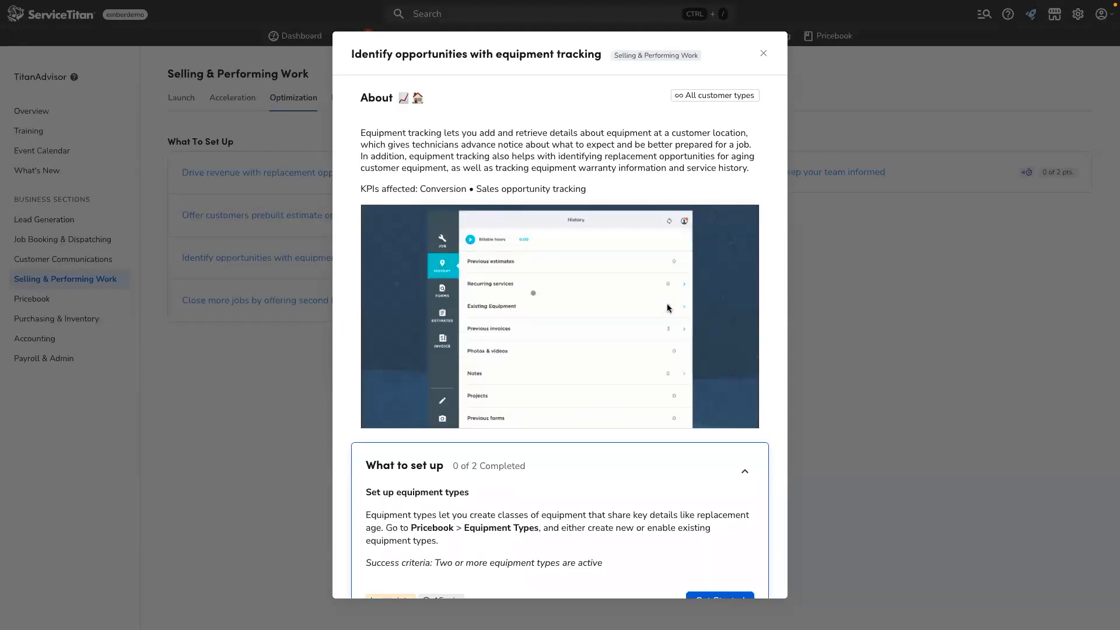
pyautogui.scroll(-5, 668, 307)
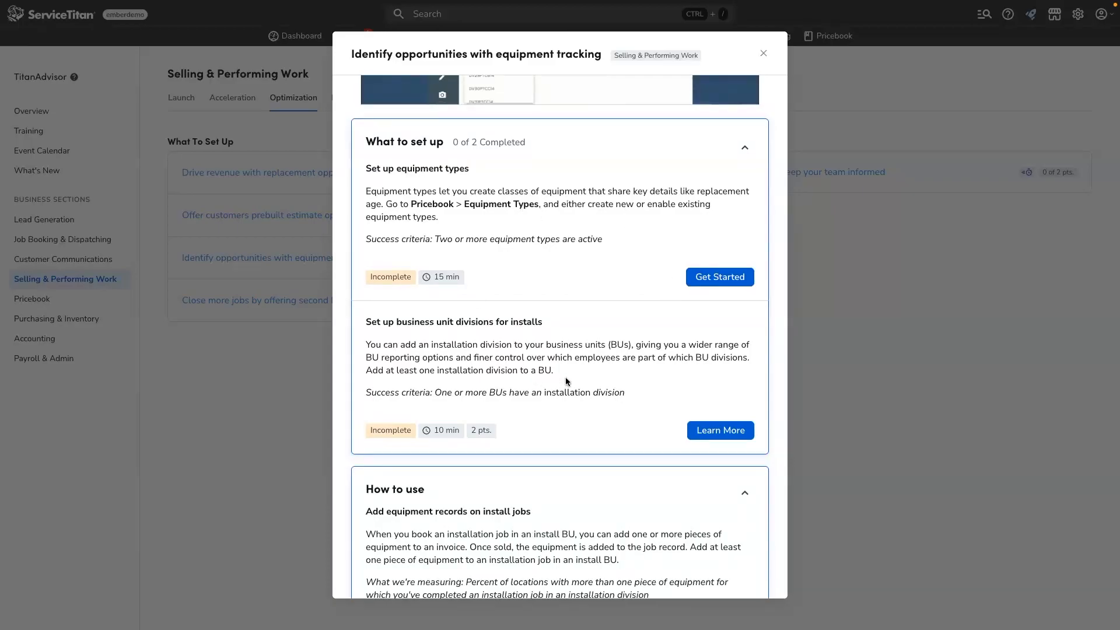
pyautogui.scroll(-4, 566, 381)
pyautogui.scroll(-1, 565, 382)
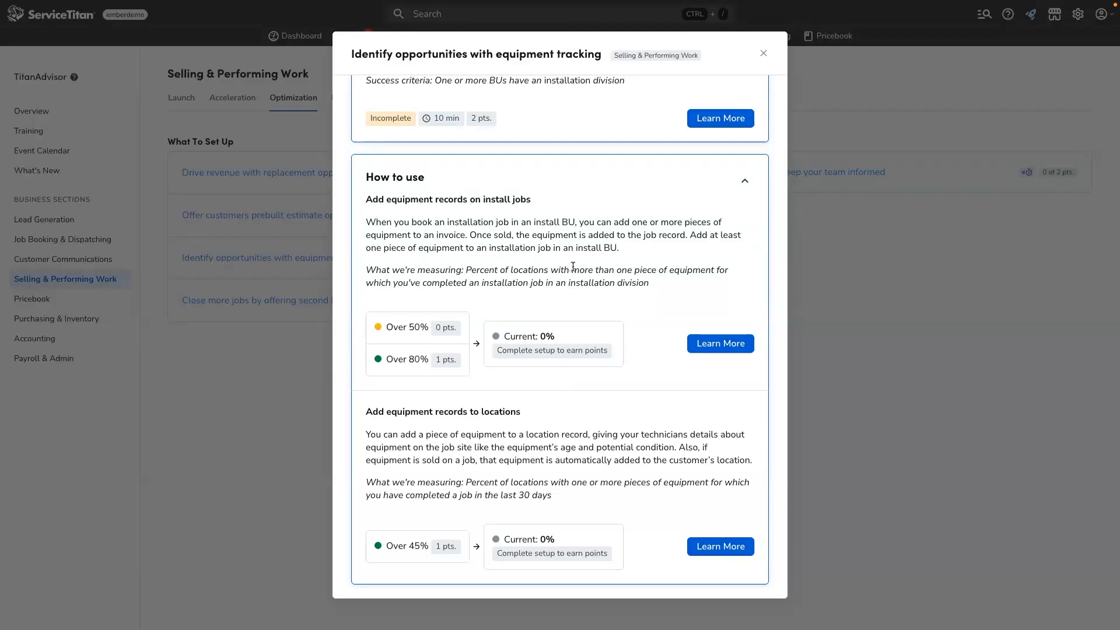
pyautogui.scroll(1, 699, 268)
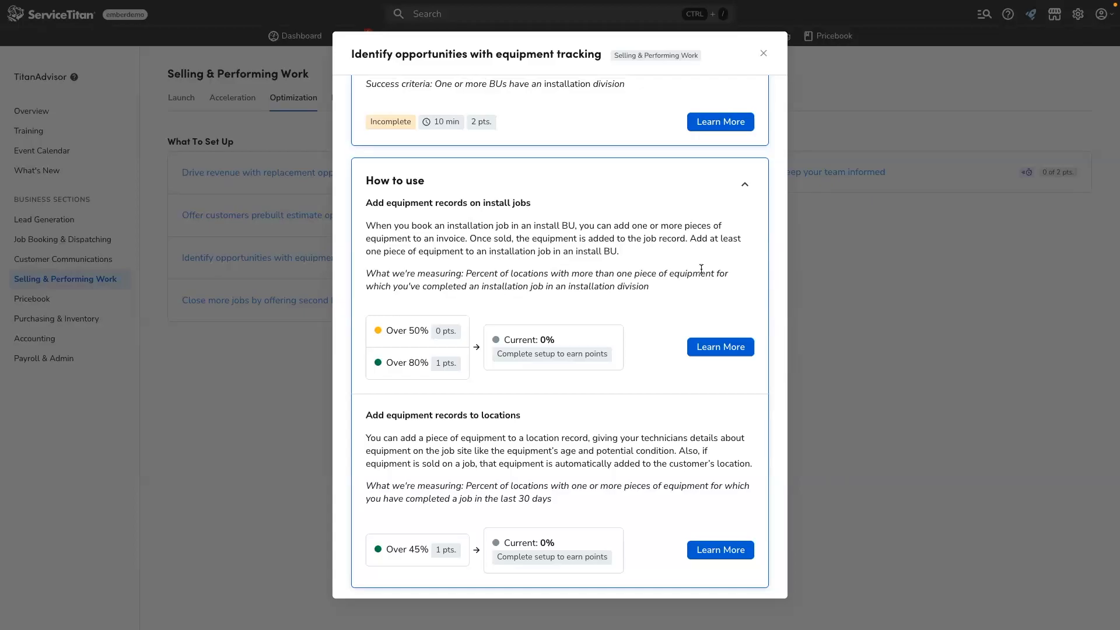
pyautogui.scroll(-1, 701, 269)
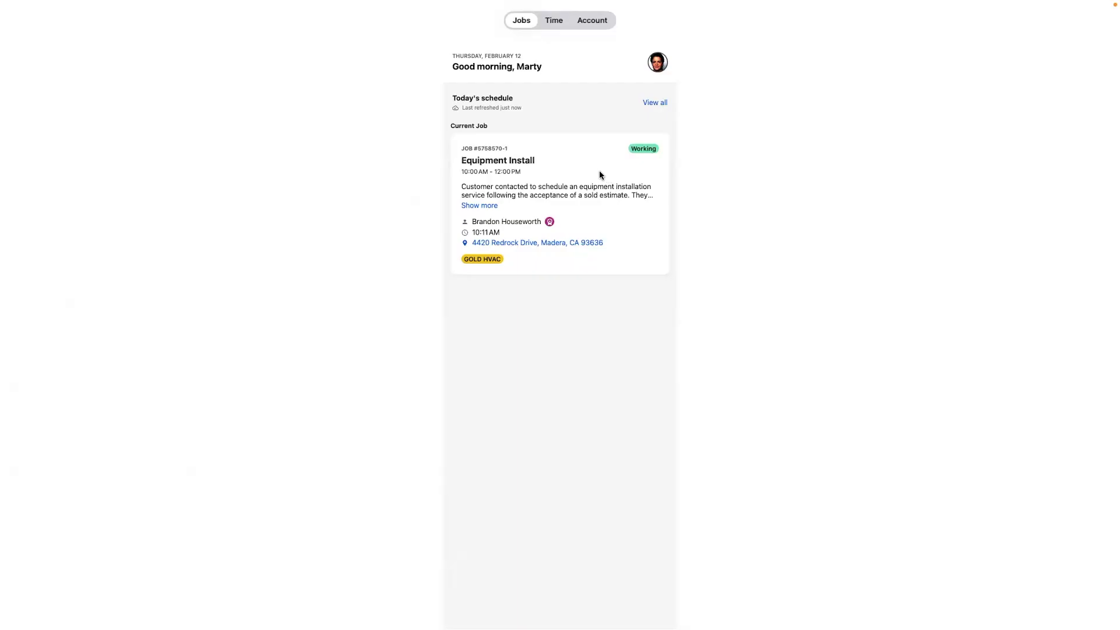
# Step: In the ServiceTitan mobile app, open the current Equipment Install job's invoice and start adding invoice items
pyautogui.click(599, 171)
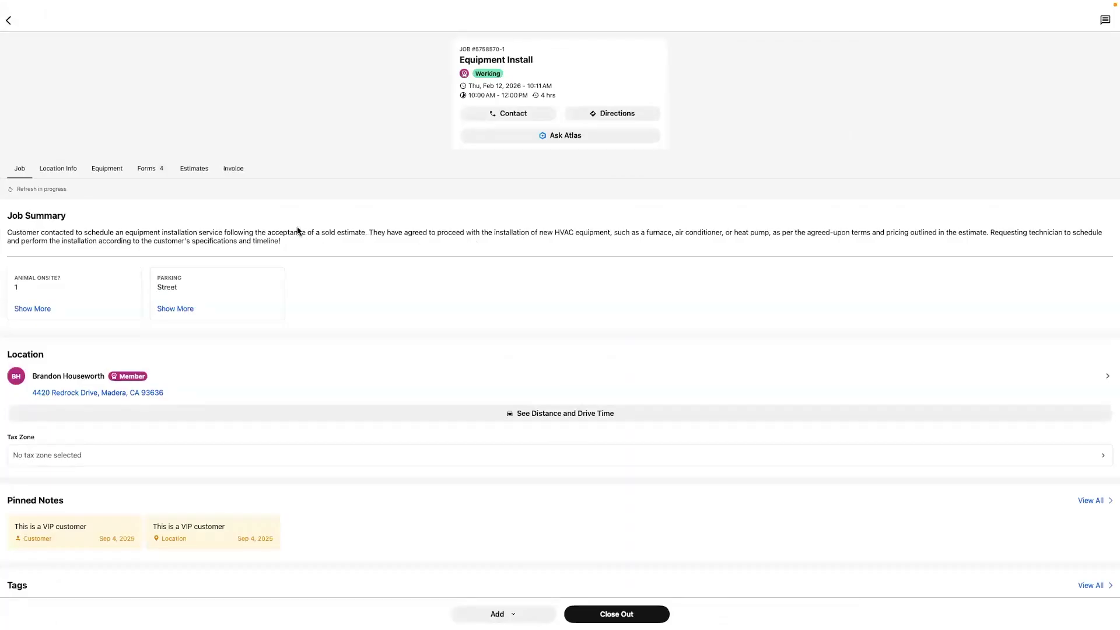
pyautogui.click(229, 169)
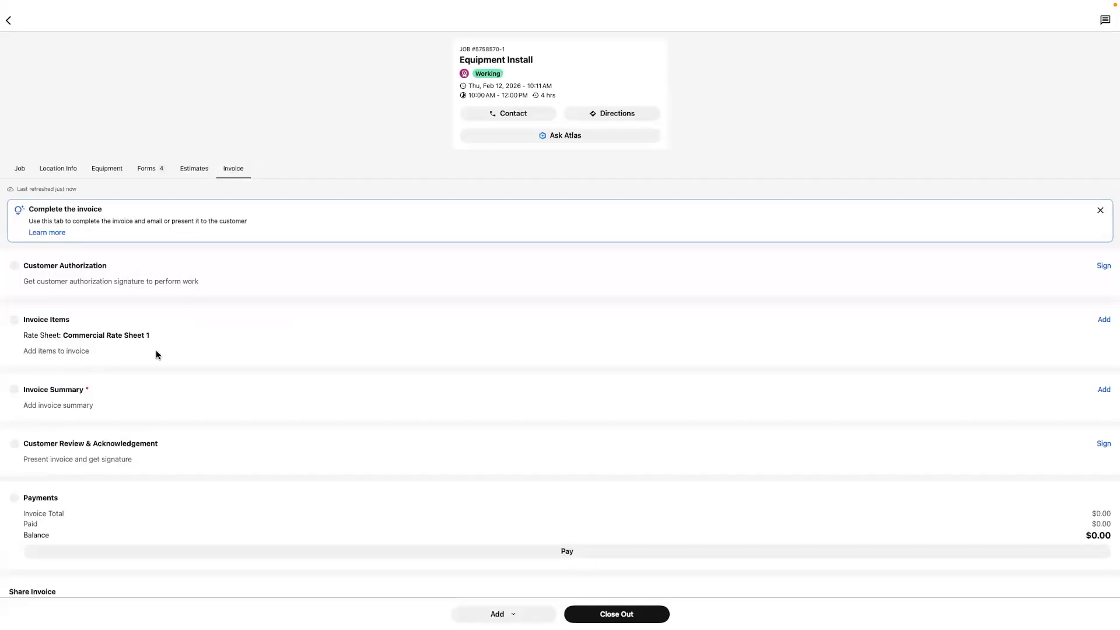
pyautogui.click(86, 352)
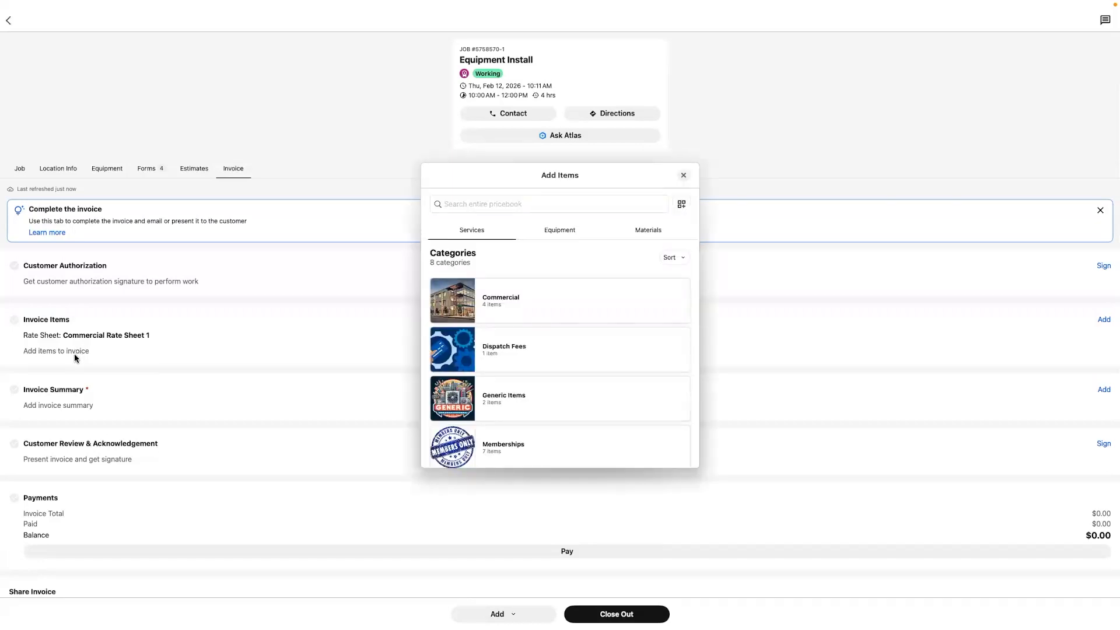
# Step: Select the 125 amp Main Breaker Panel from the Comm Electrical subcategory of the Commercial equipment in the pricebook
pyautogui.click(565, 230)
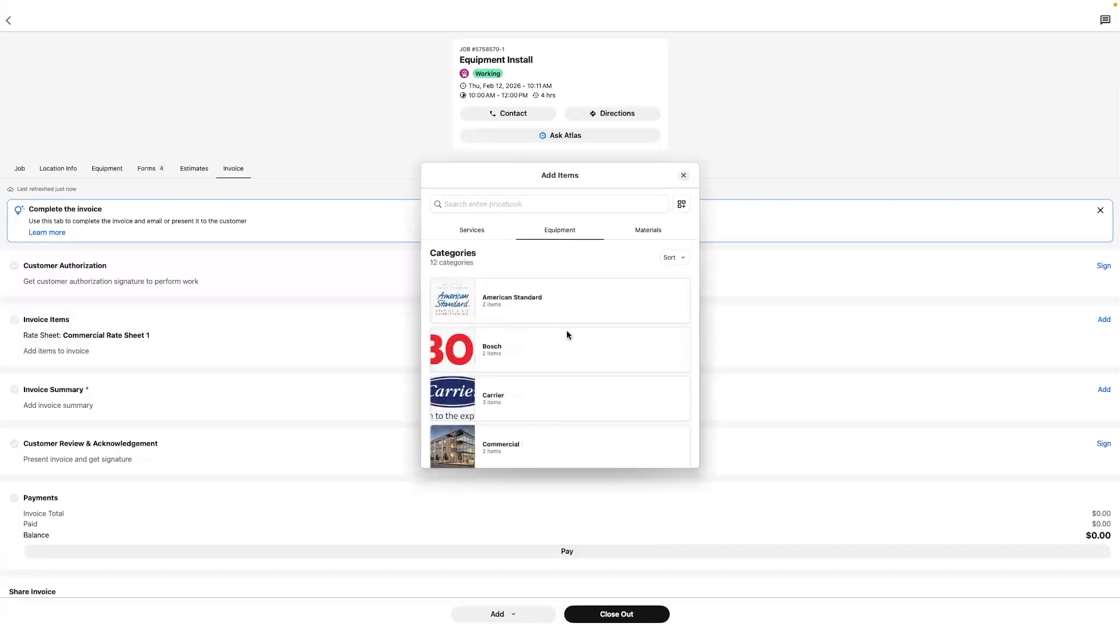
pyautogui.scroll(-3, 534, 362)
pyautogui.click(536, 365)
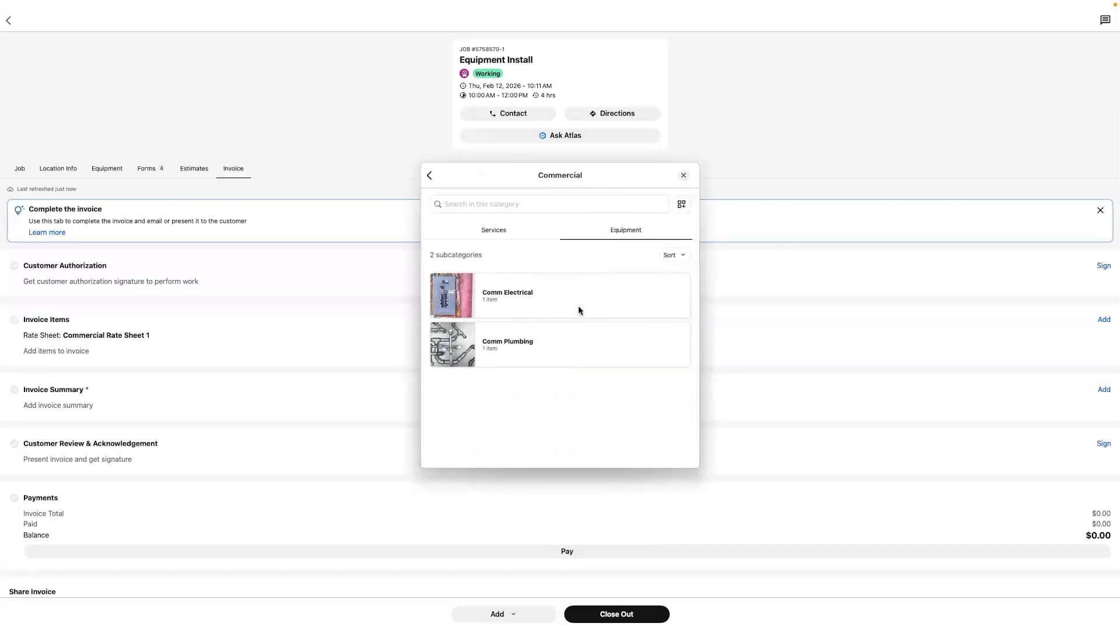
pyautogui.click(547, 297)
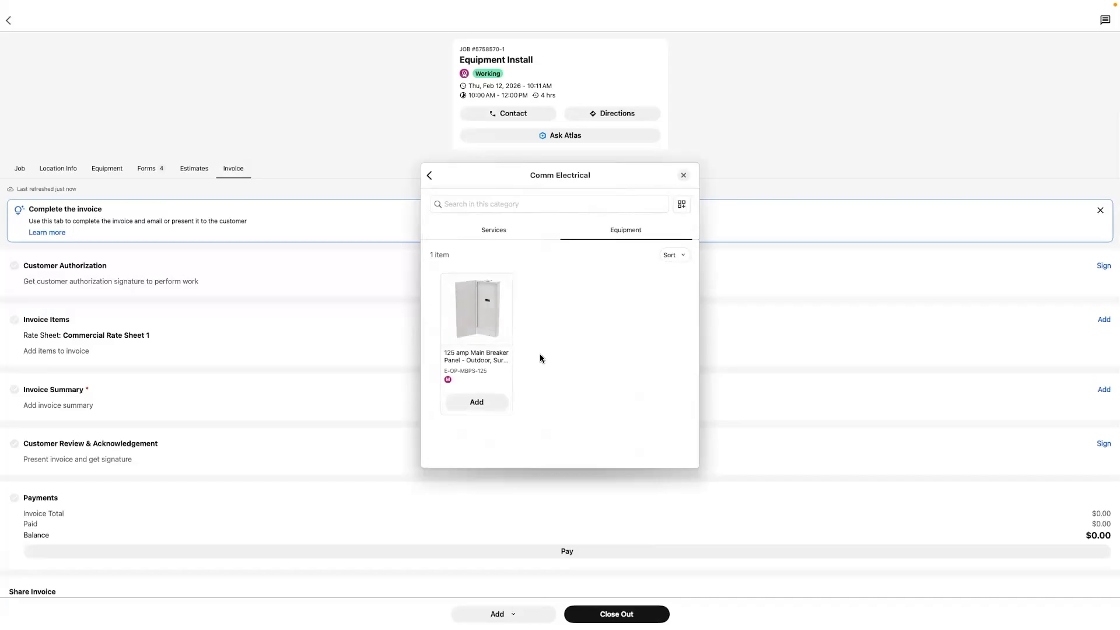
pyautogui.click(477, 403)
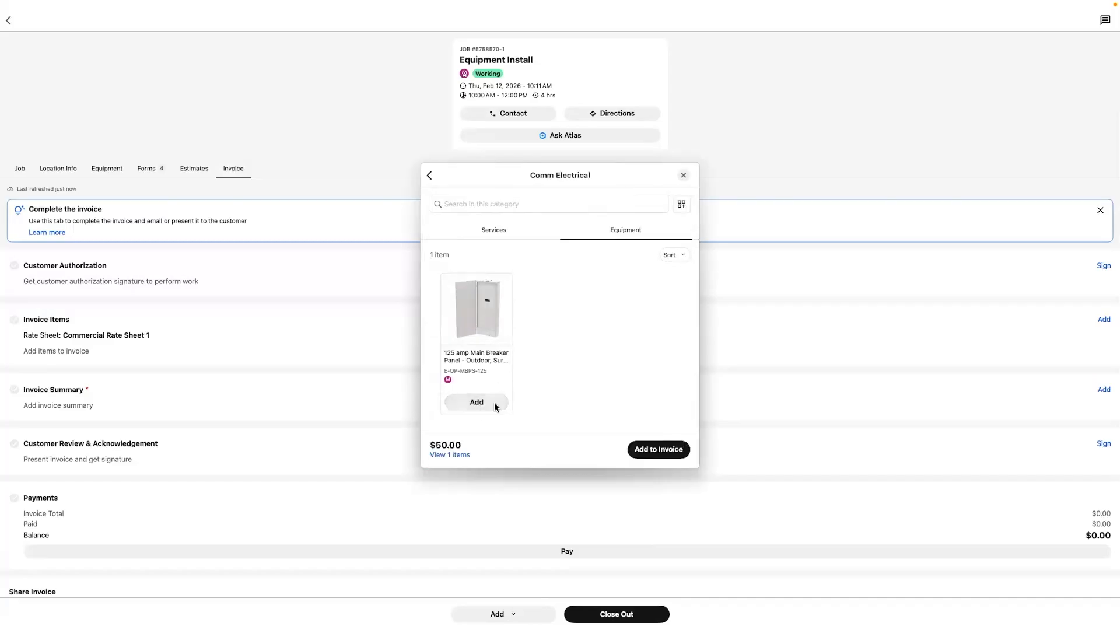
# Step: Add the selected breaker panel to the invoice without any of the recommended items
pyautogui.click(656, 449)
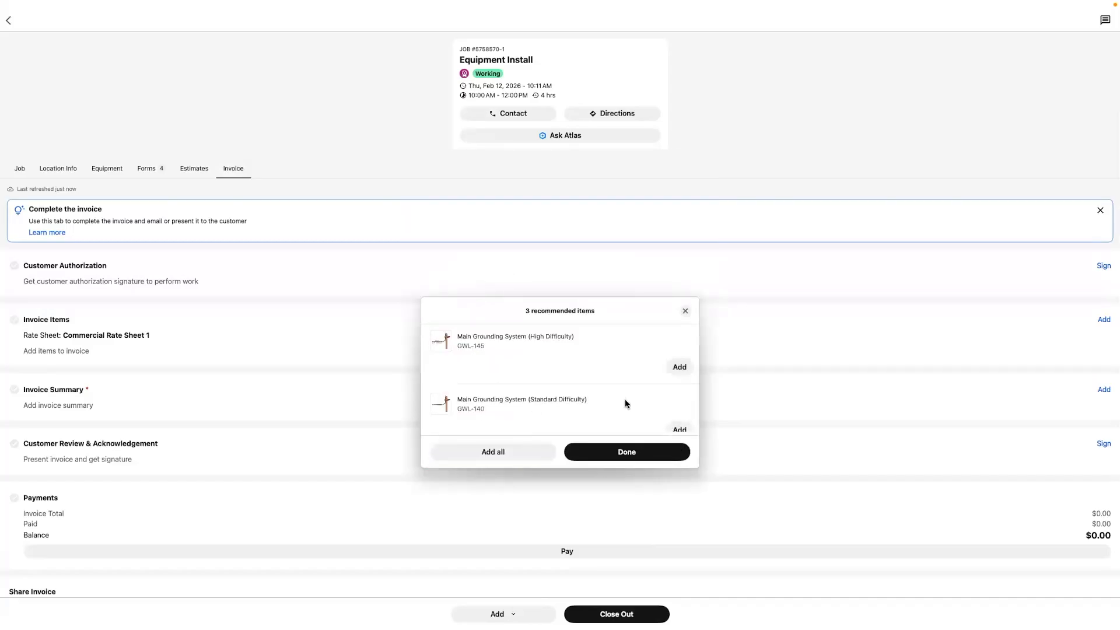
pyautogui.scroll(-3, 625, 400)
pyautogui.scroll(3, 624, 401)
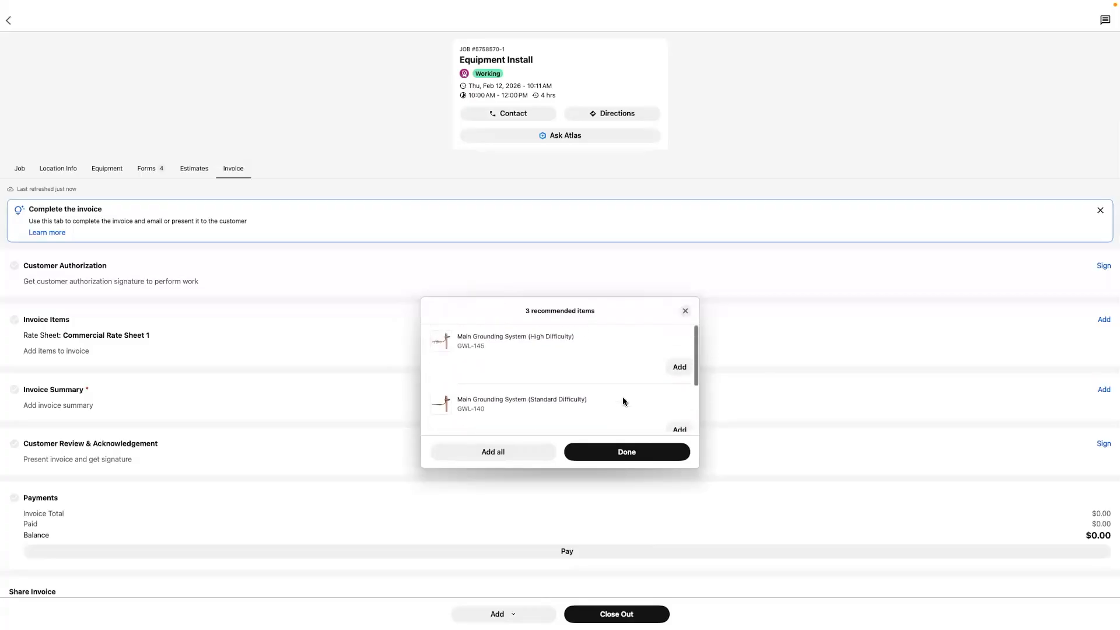
pyautogui.click(634, 454)
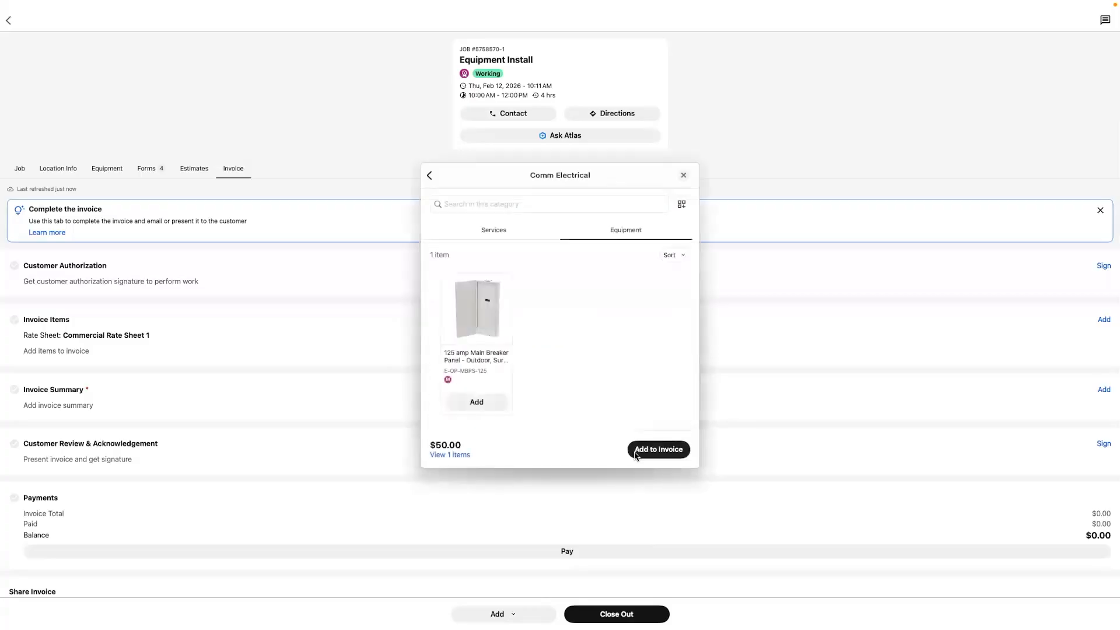
pyautogui.click(668, 453)
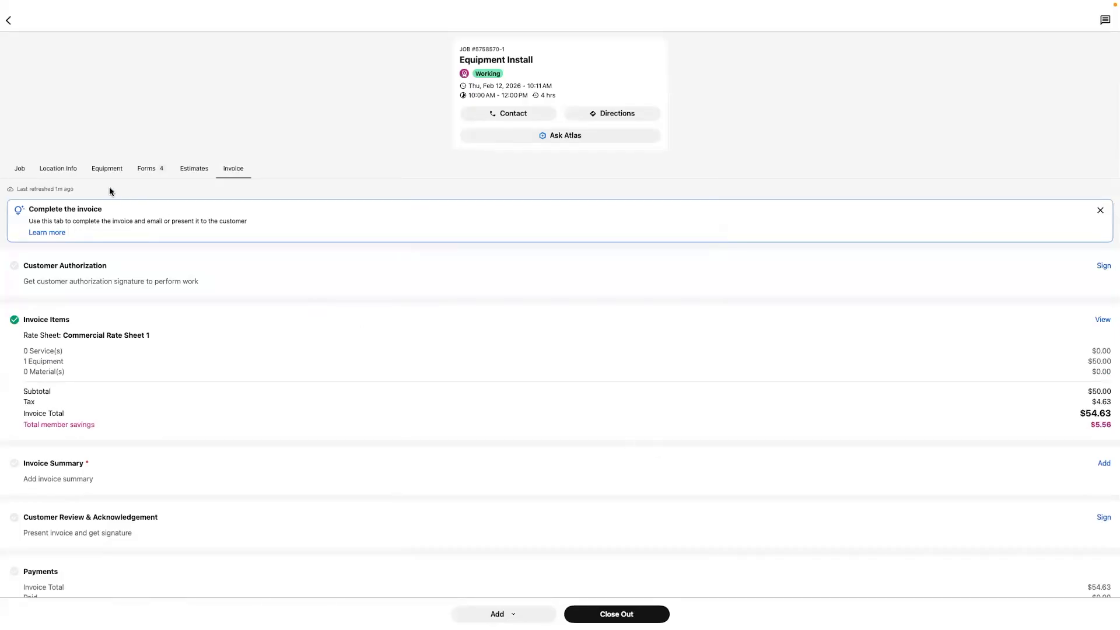
# Step: Add an equipment record named Boiler with the equipment type Boiler to the job's equipment
pyautogui.click(102, 169)
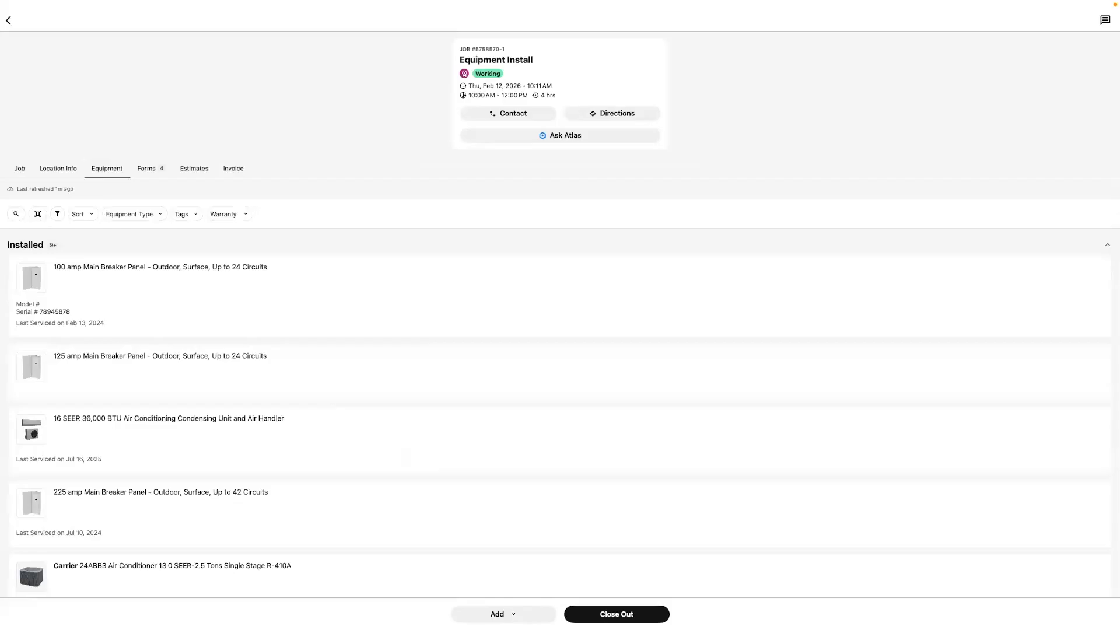
pyautogui.click(498, 614)
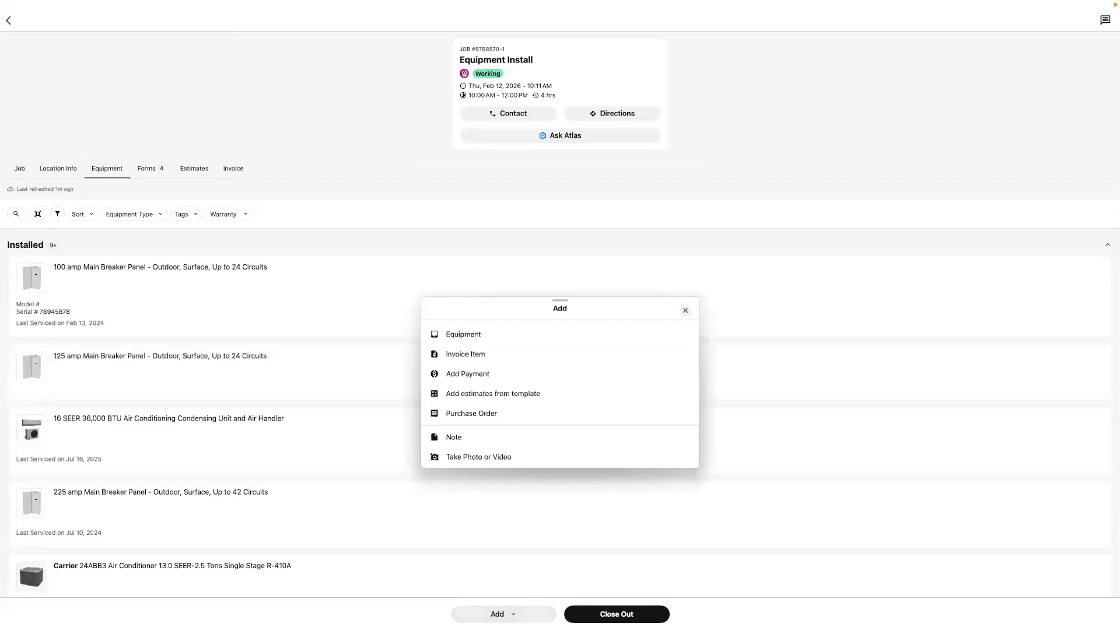
pyautogui.click(464, 334)
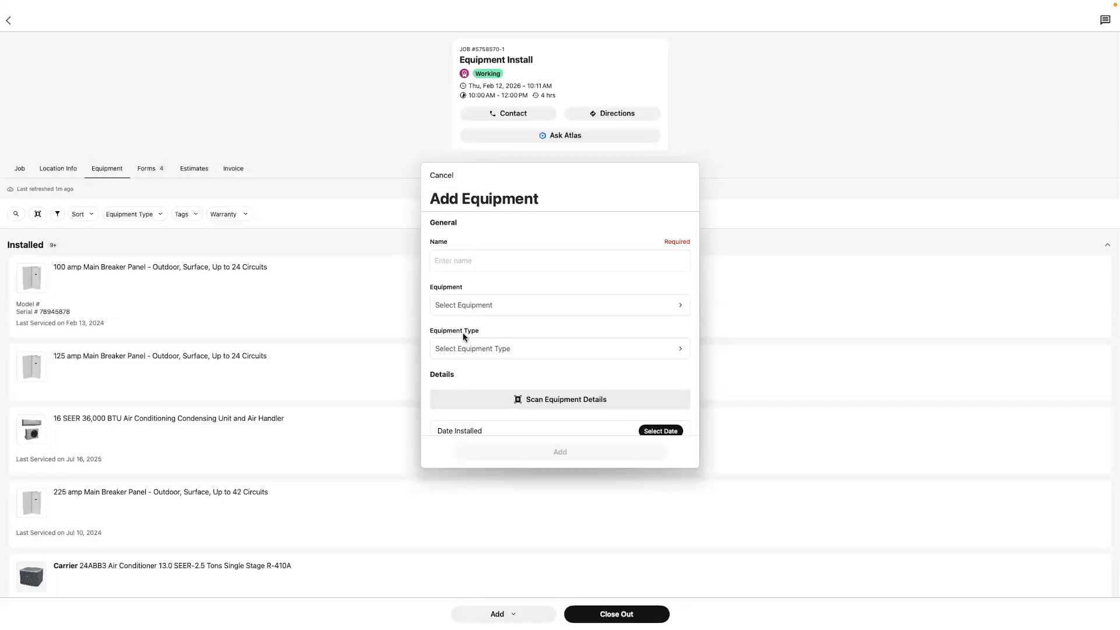
pyautogui.click(562, 263)
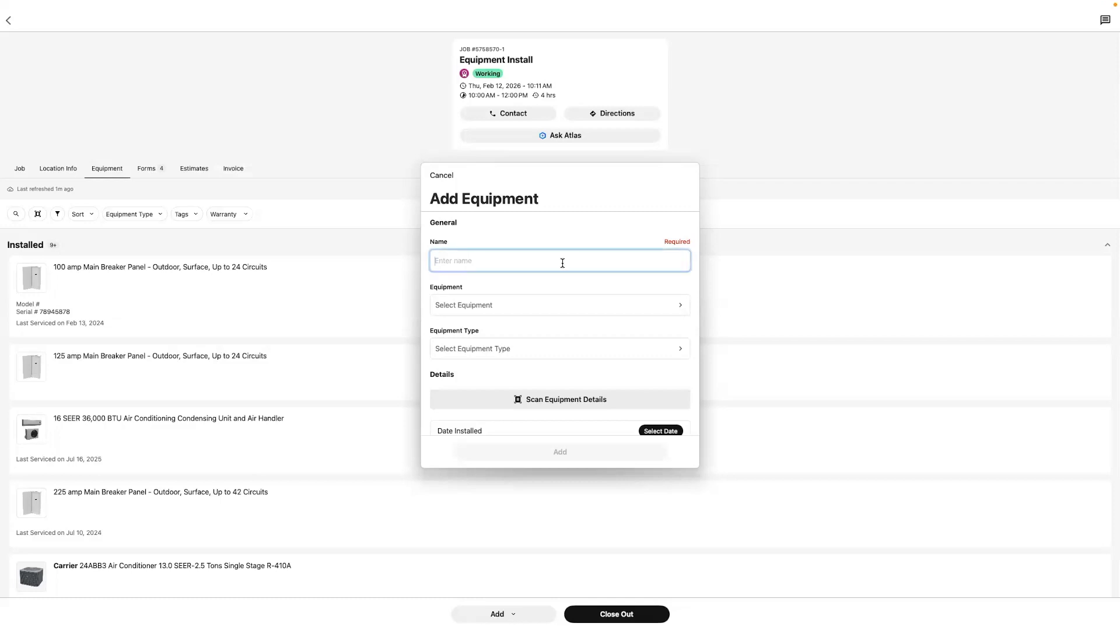
pyautogui.write('Boiler')
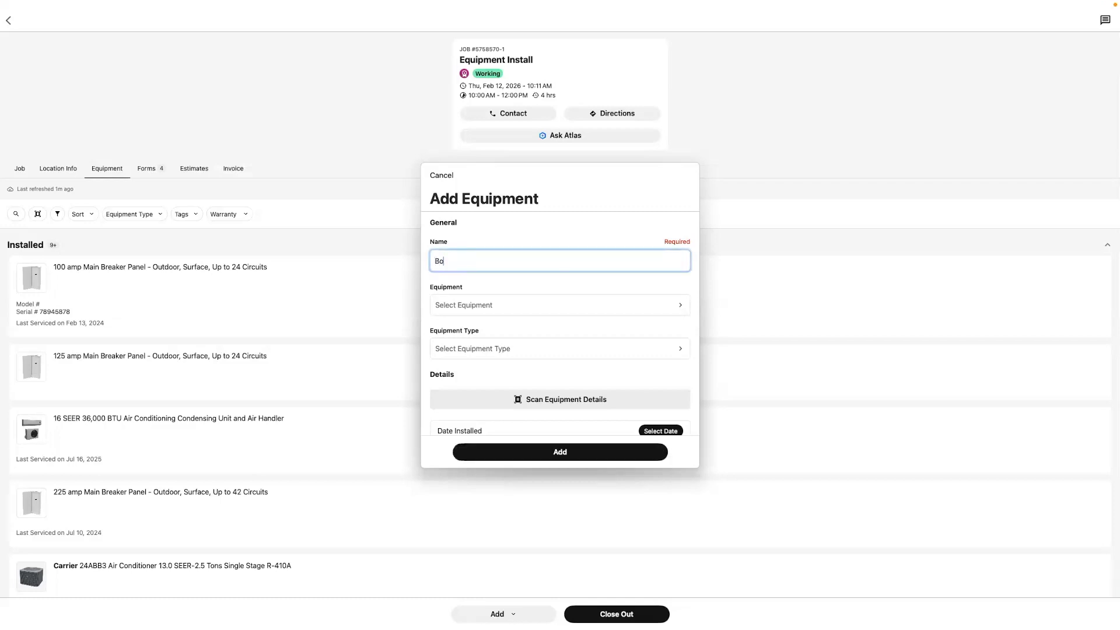
pyautogui.click(656, 348)
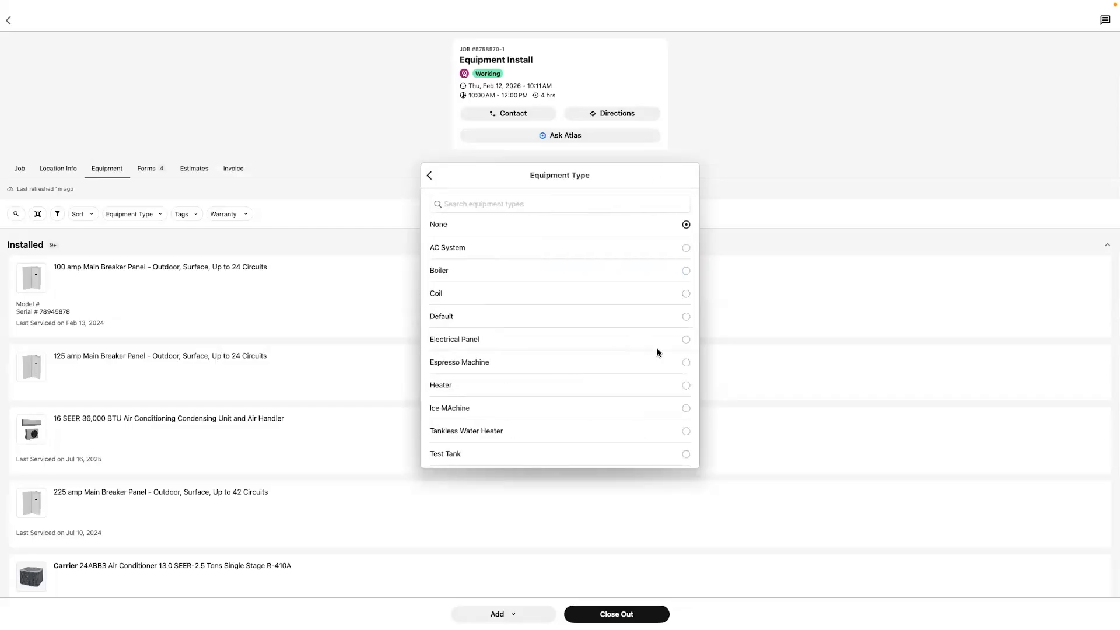
pyautogui.click(673, 274)
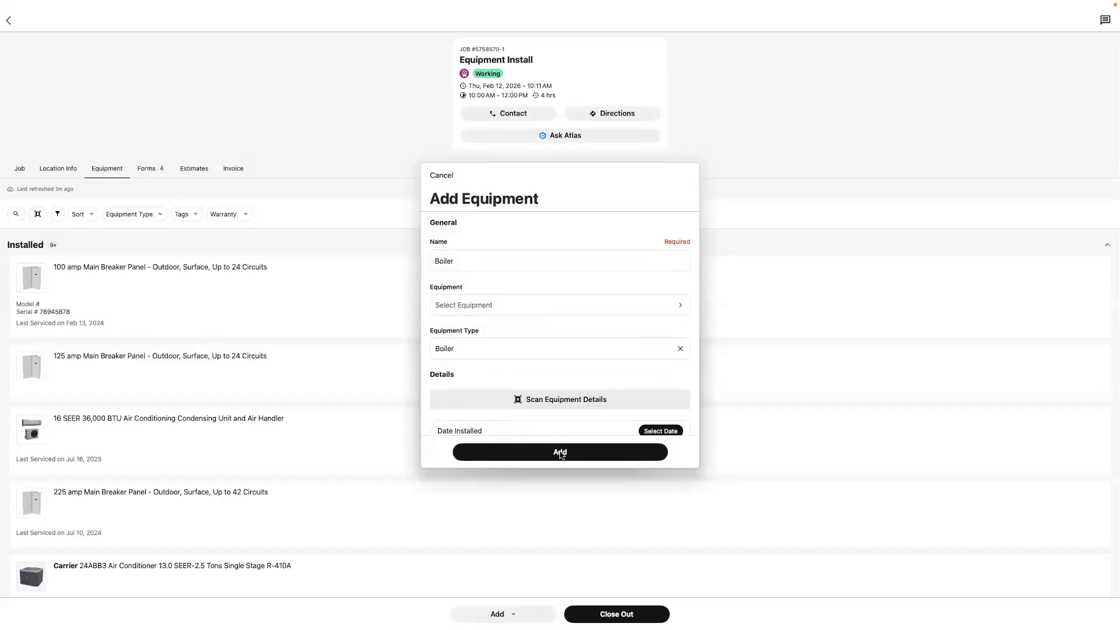
pyautogui.click(560, 453)
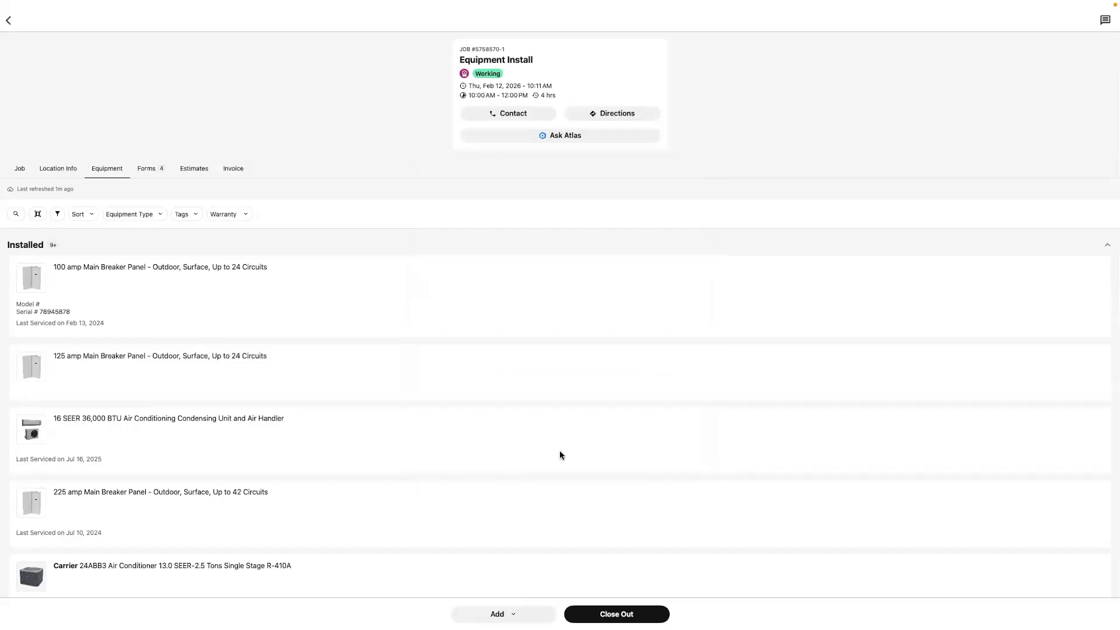